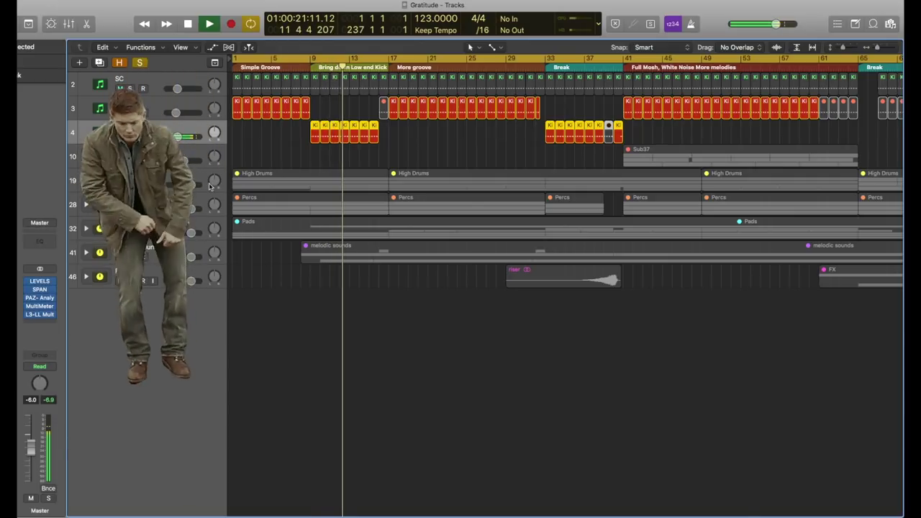
- Inspect the Channel EQ on the tap kick track, close its window and stop playback
key("v")
left_click_drag(212, 14, 467, 233)
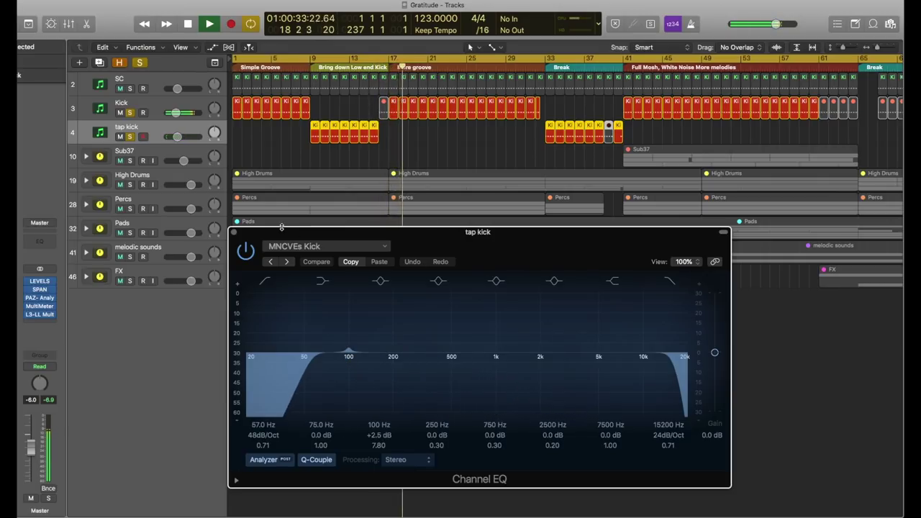
left_click(233, 232)
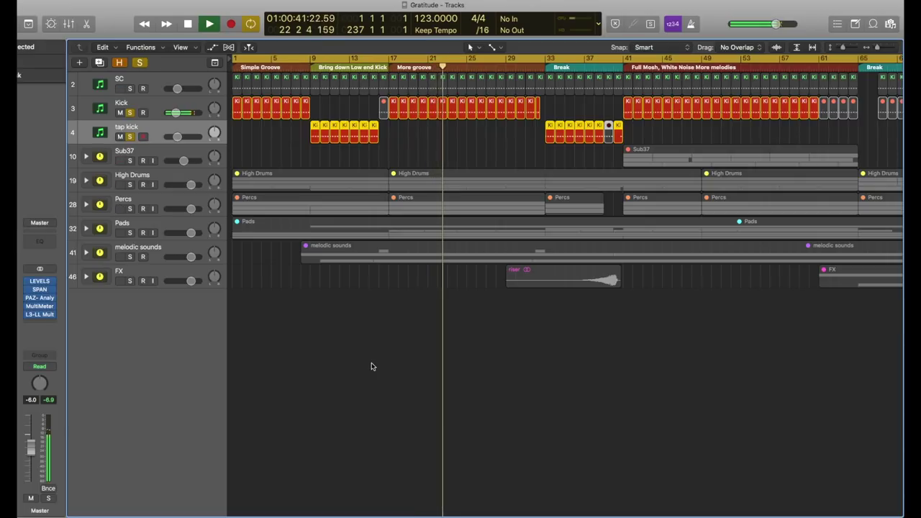
key("space")
- Clear the solo from the kick tracks and solo the Sub37 track stack
left_click(129, 136)
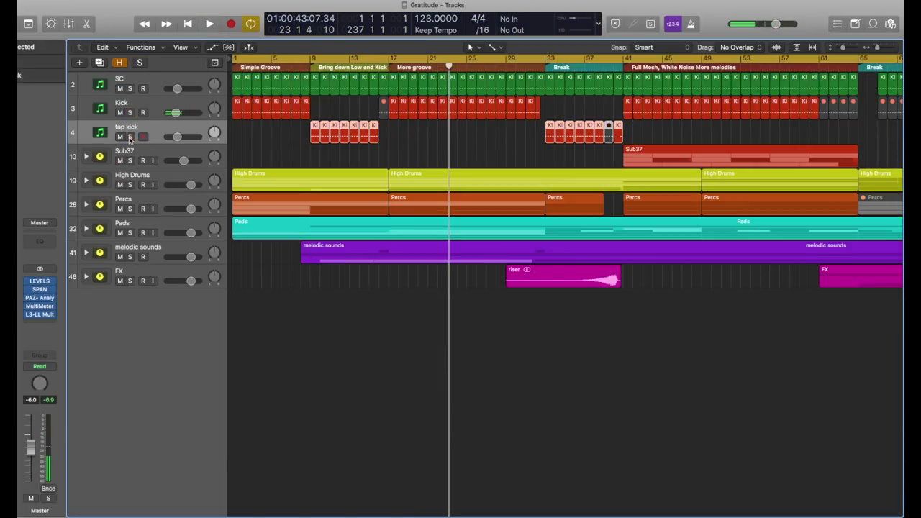
left_click(130, 160)
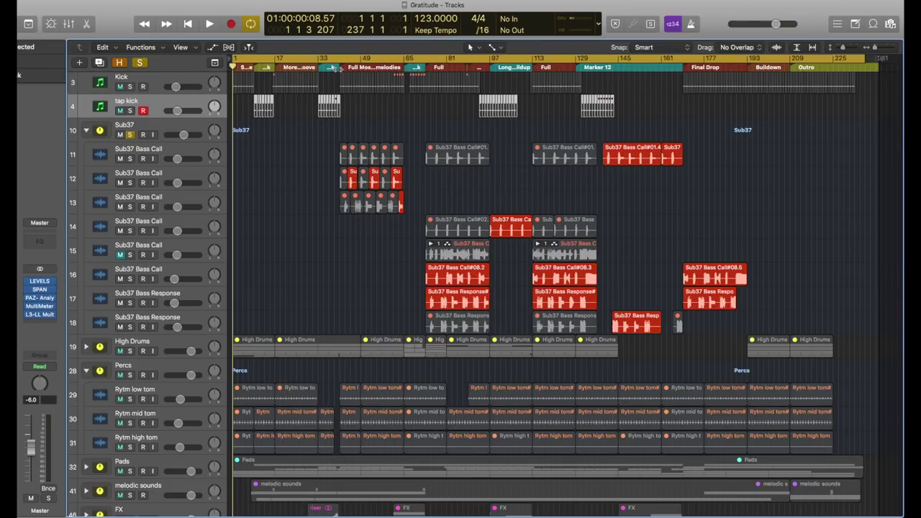
- Examine the Sub37 bass call and response regions across the arrangement
key("super+Right")
key("super+Right")
key("super+Right")
key("super+Right")
key("super+Right")
key("super+Left")
key("super+Left")
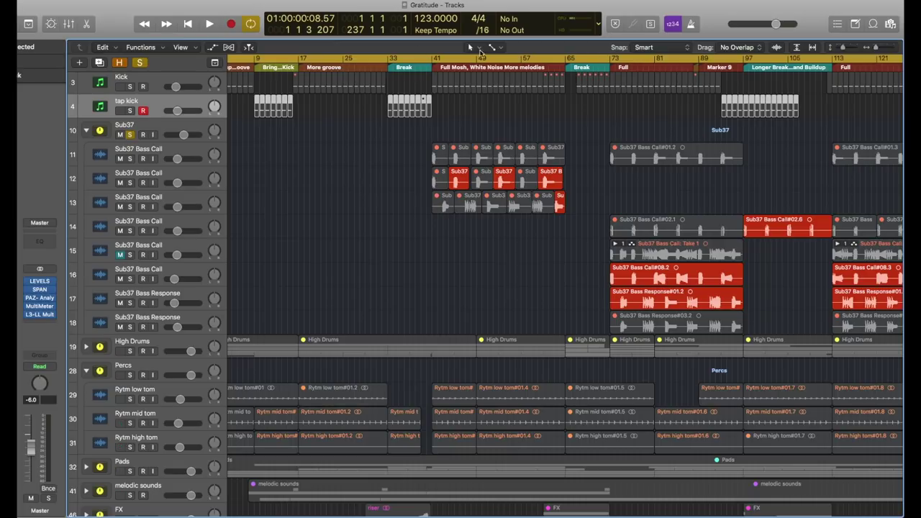
key("super+Left")
key("super+Left")
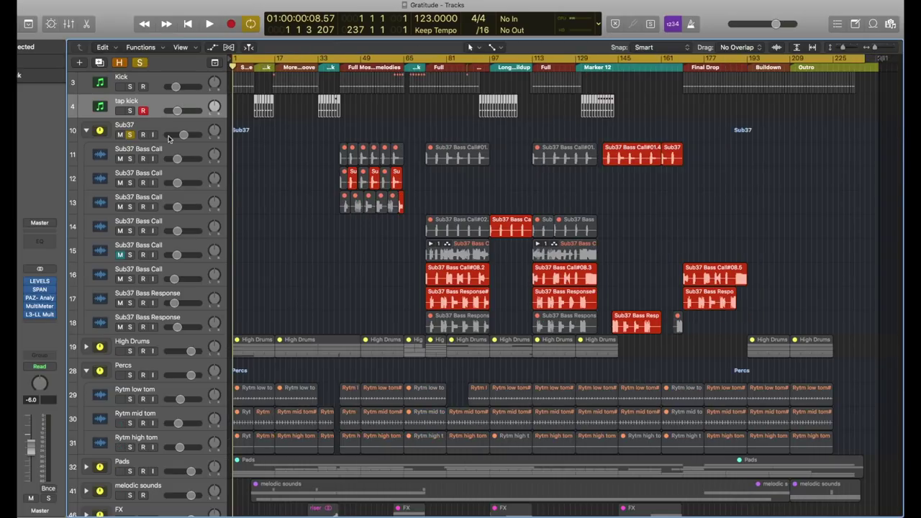
- Play the soloed Sub37 bass, selecting Sub37 Bass Call tracks 12 and 11 while listening, and stop playback
key("space")
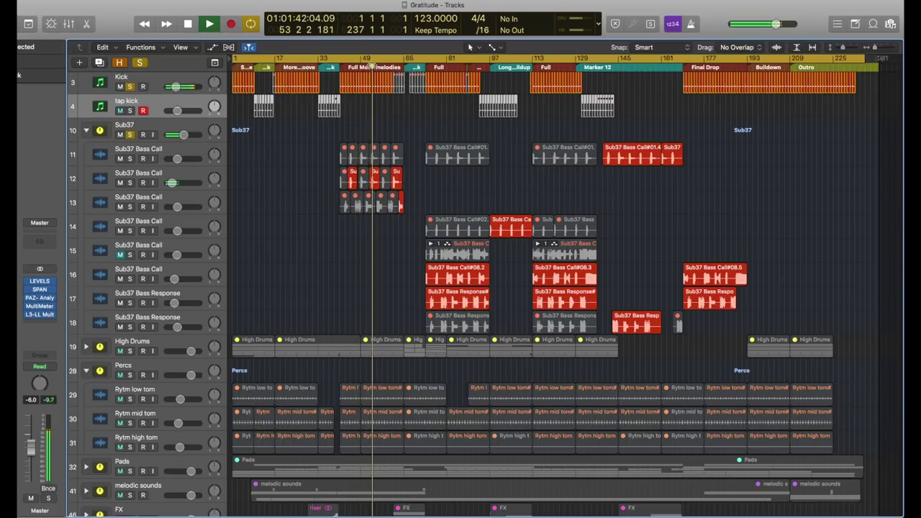
left_click(177, 177)
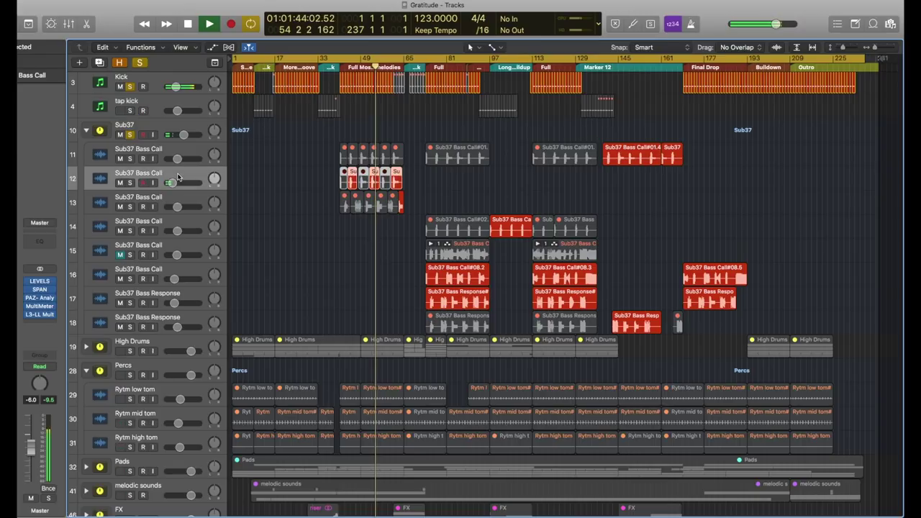
left_click(164, 154)
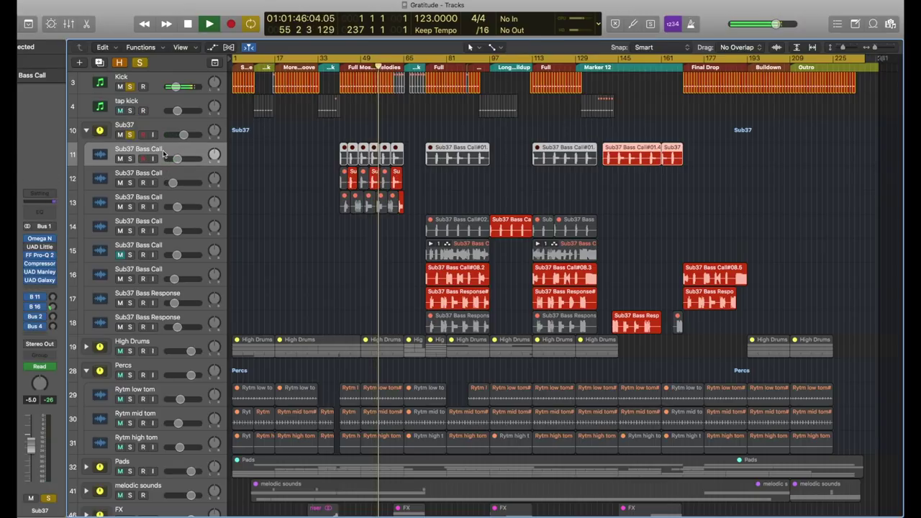
left_click(159, 174)
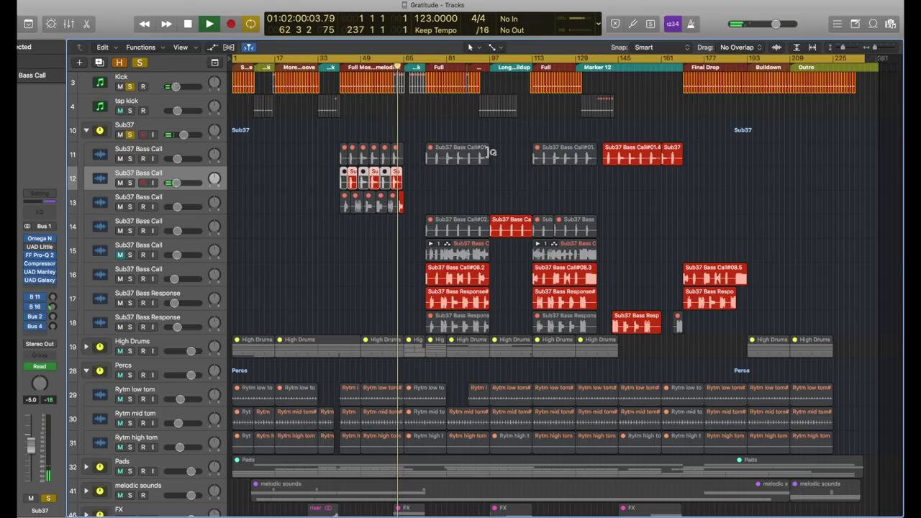
key("space")
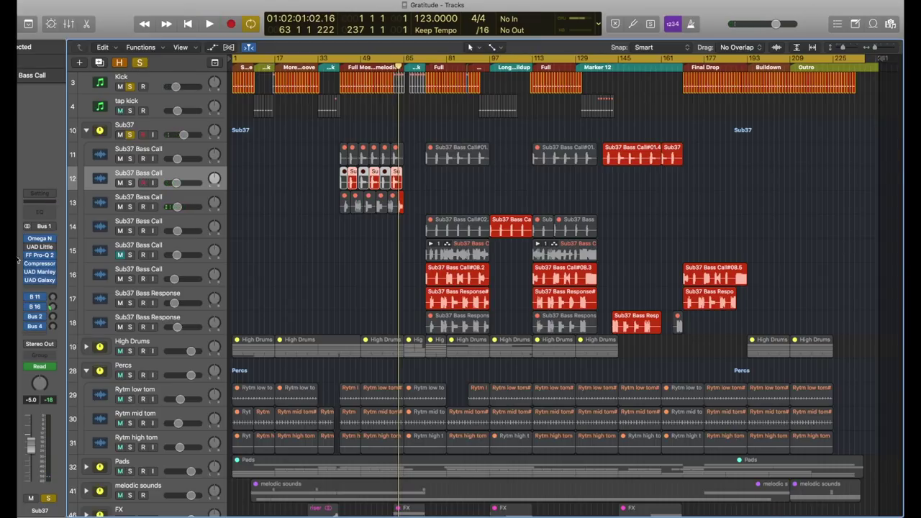
- Show the ValhallaRoom reverbs of Sub37 Bass Call tracks 12 and 13 side by side to compare their settings
key("v")
left_click_drag(142, 15, 505, 217)
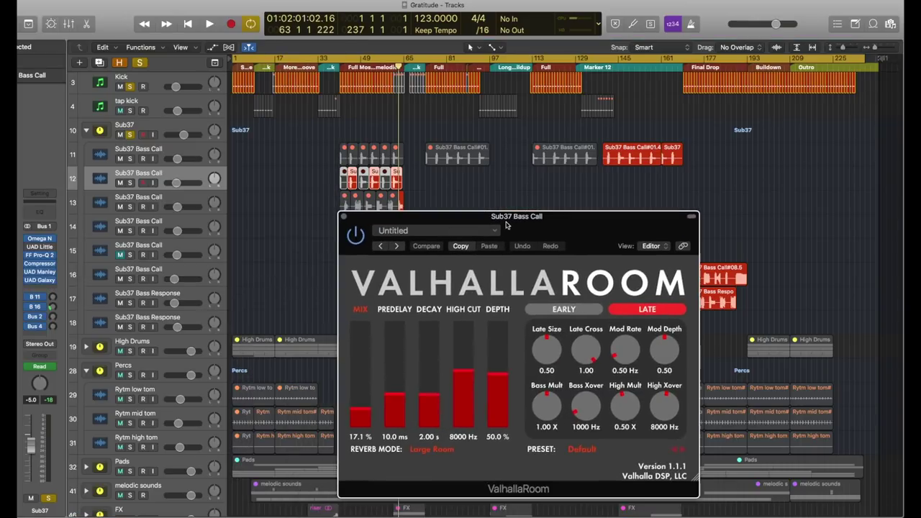
left_click(161, 197)
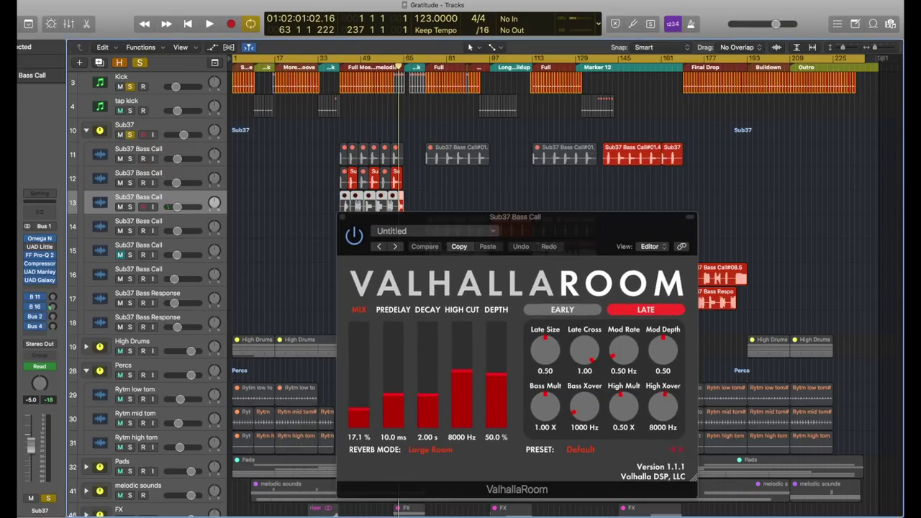
left_click_drag(415, 221, 506, 370)
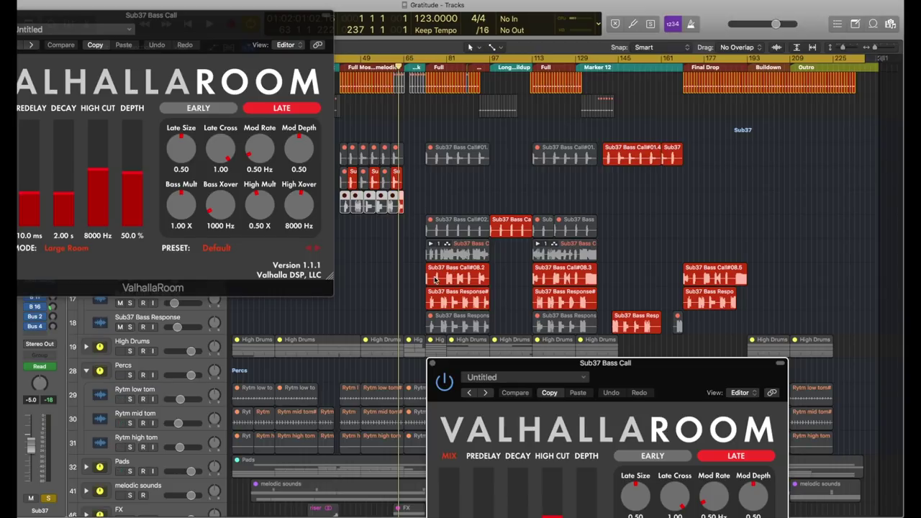
left_click_drag(545, 368, 552, 97)
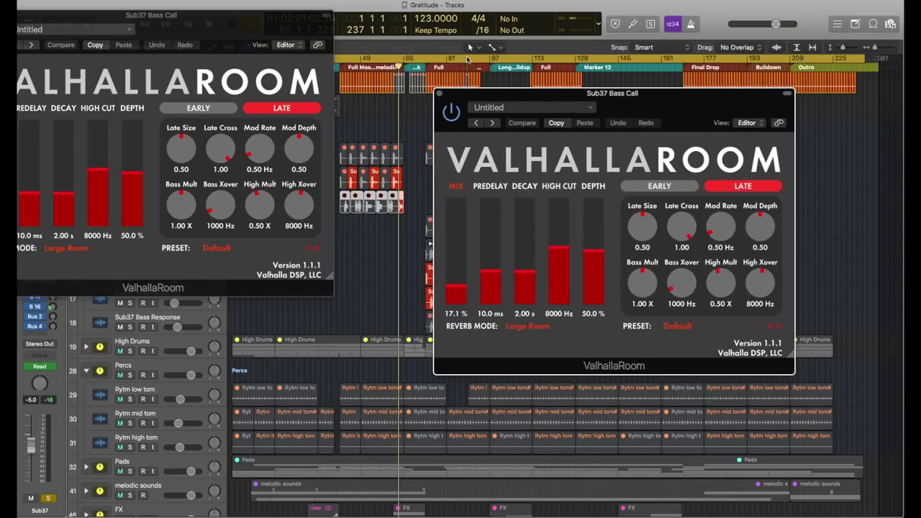
- Play from late in the Full Mosh section while viewing the reverb settings, and close both ValhallaRoom windows
left_click(389, 67)
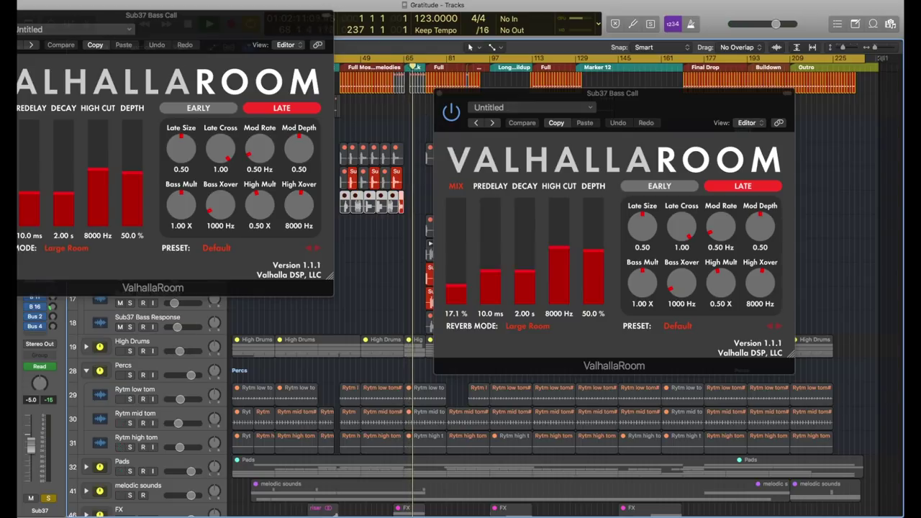
left_click_drag(63, 19, 130, 34)
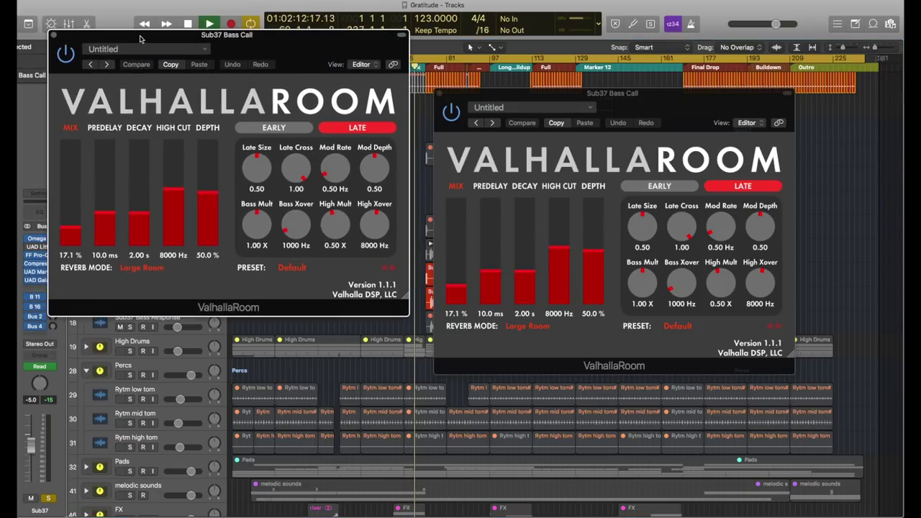
left_click(53, 35)
left_click(441, 93)
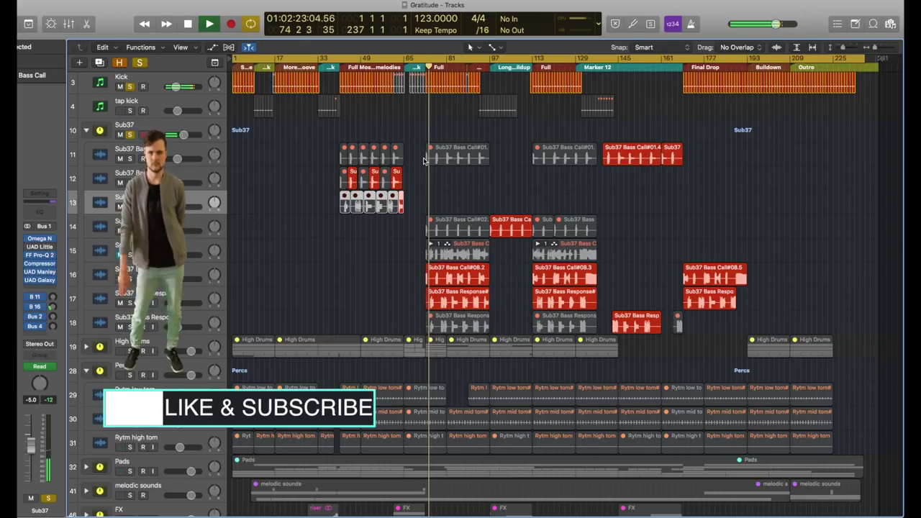
- Inspect the UAD Galaxy Tape Echo on the Sub37 stack, close it and stop playback
left_click(40, 279)
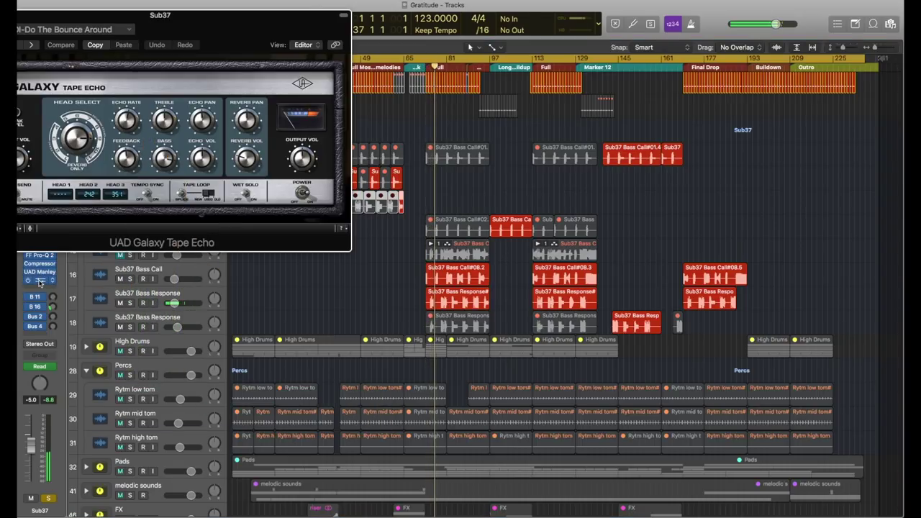
left_click_drag(39, 19, 61, 76)
left_click(24, 72)
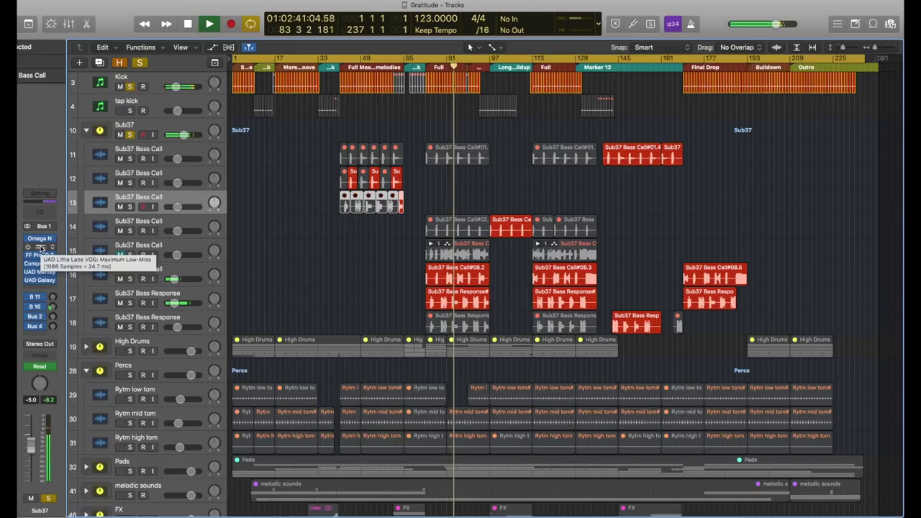
key("space")
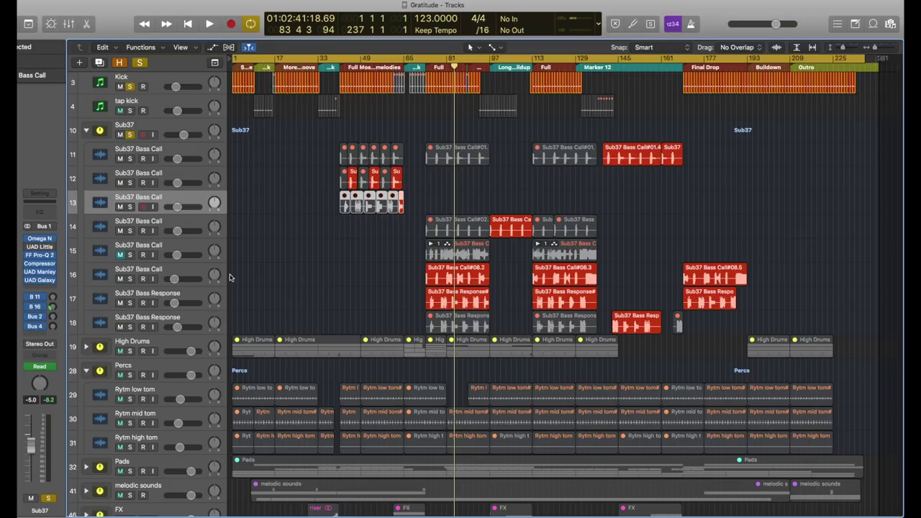
- Clear all active solos and solo only Sub37 Bass Call track 15
scroll(354, 247, "up", 3)
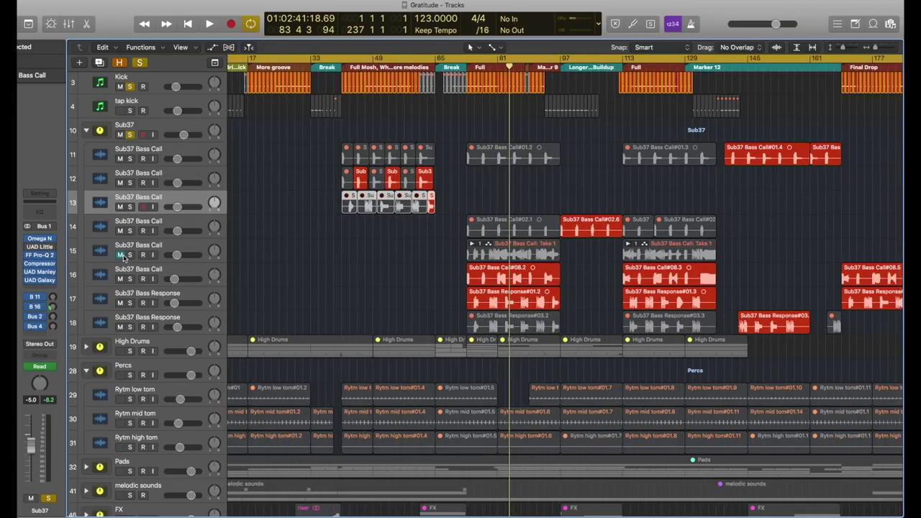
left_click(137, 76)
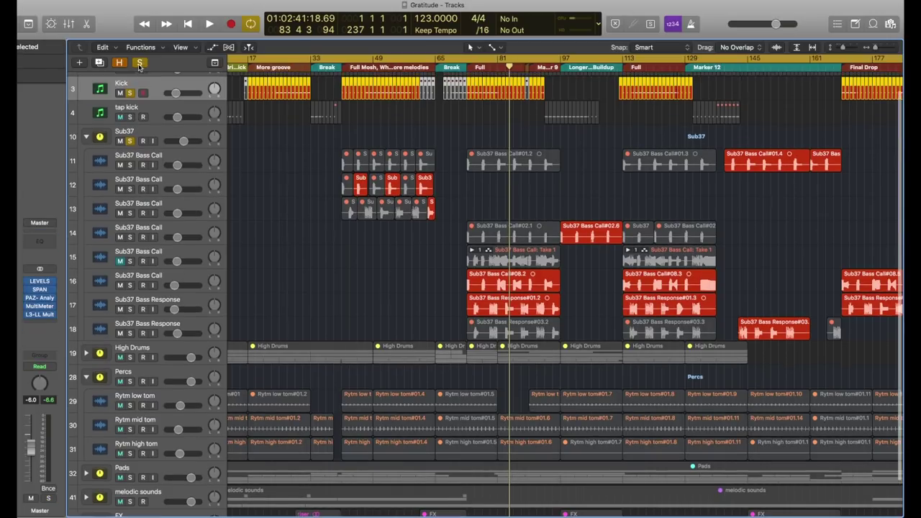
left_click(139, 64)
left_click(129, 261)
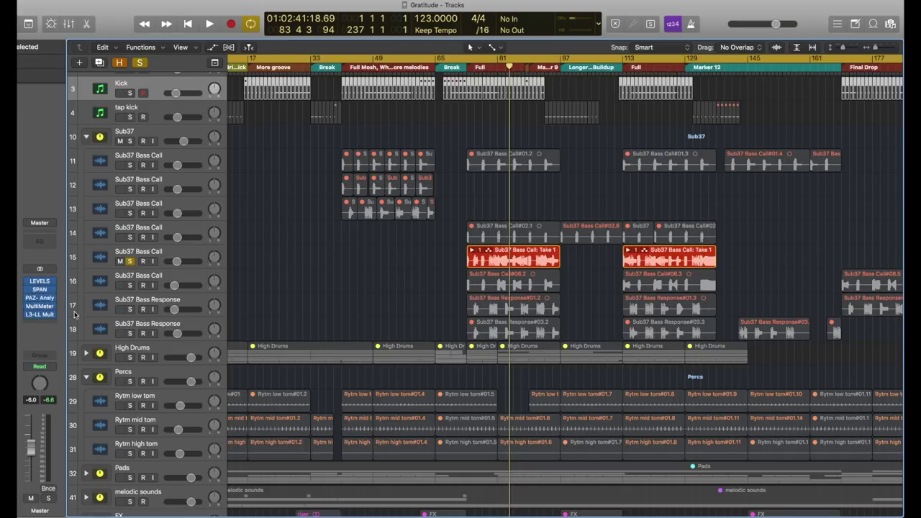
- Select Sub37 Bass Call track 15 and bypass the Sub37 stack's Omega N, FF Pro-Q 2, Compressor, UAD Manley and UAD Galaxy inserts
left_click(171, 250)
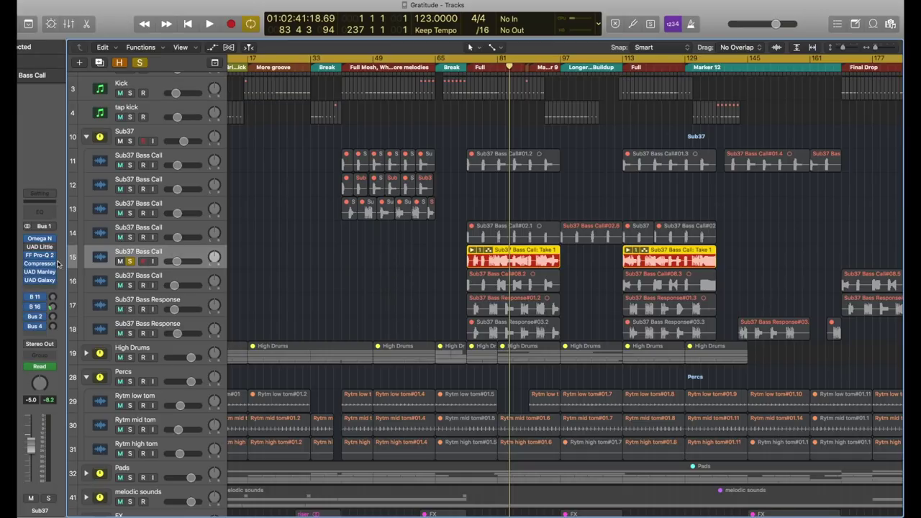
left_click(27, 256)
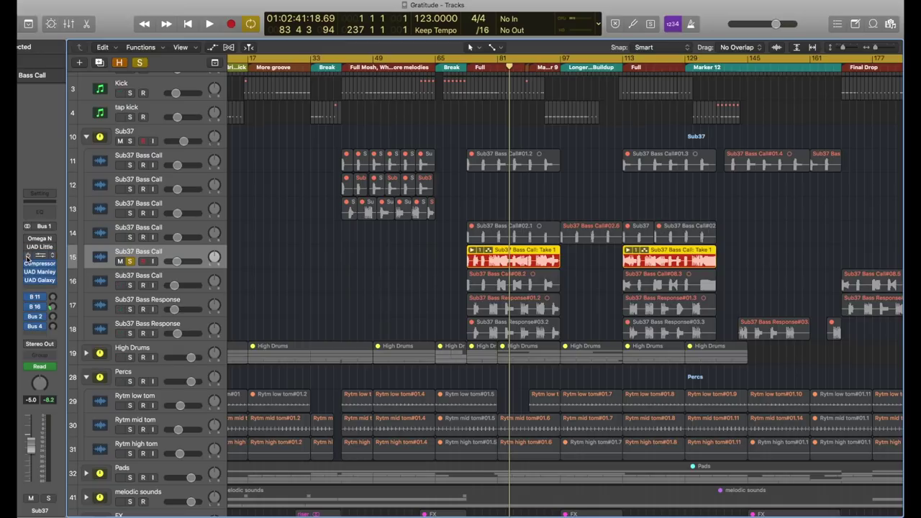
left_click(27, 267)
left_click(28, 264)
left_click(28, 273)
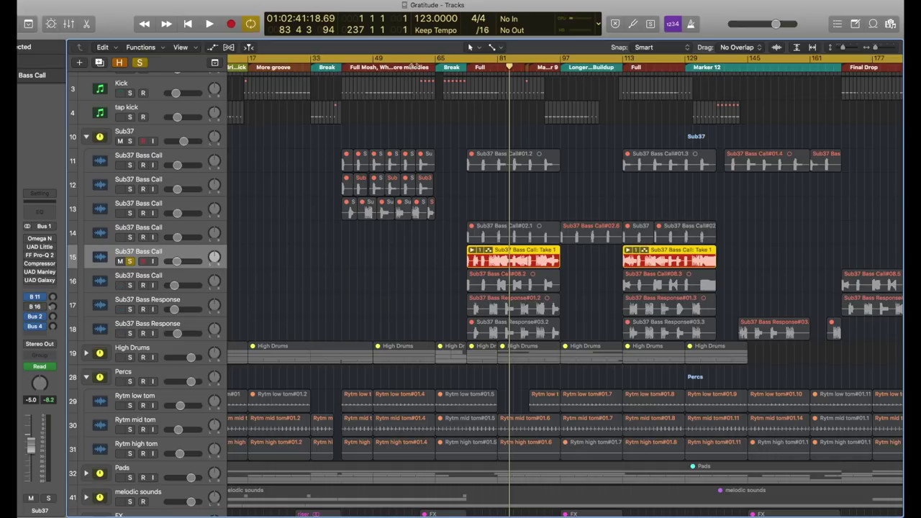
- Play the unprocessed bass from the start of the Full section at bar 73, stop, and re-enable the bypassed Sub37 inserts
double_click(463, 64)
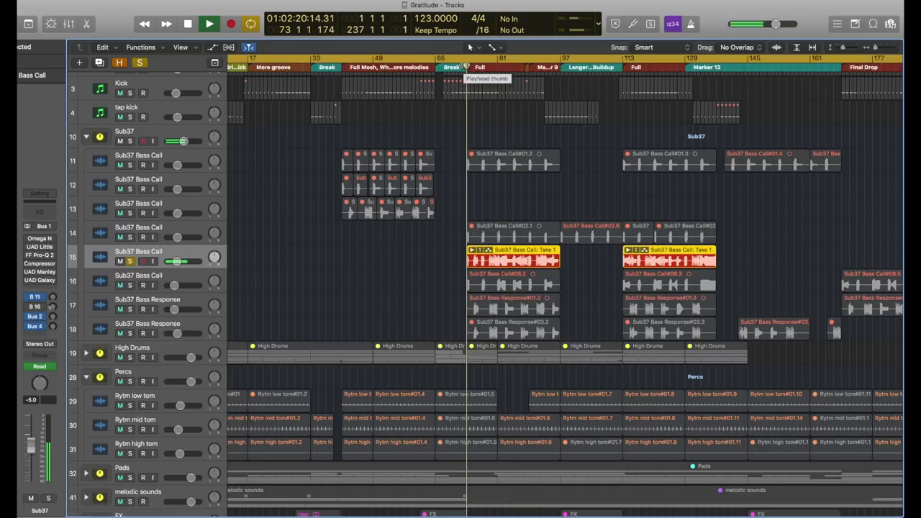
key("space")
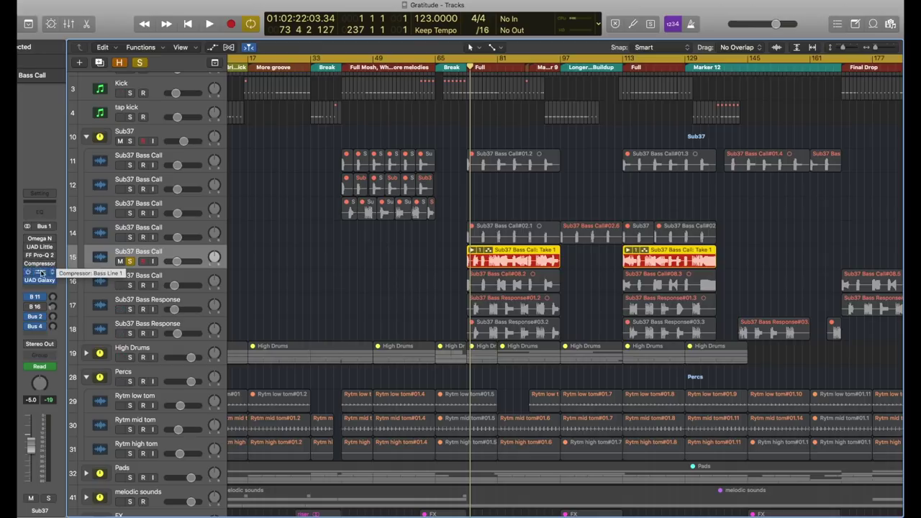
left_click(28, 238)
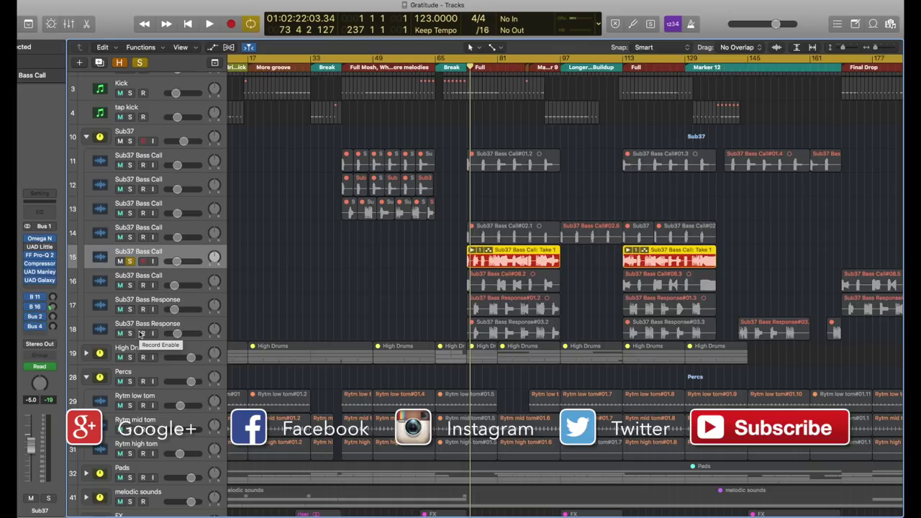
- Audition the soloed Sub37 Bass Call with its inserts active, playing from the end of the Break section
left_click(458, 68)
key("space")
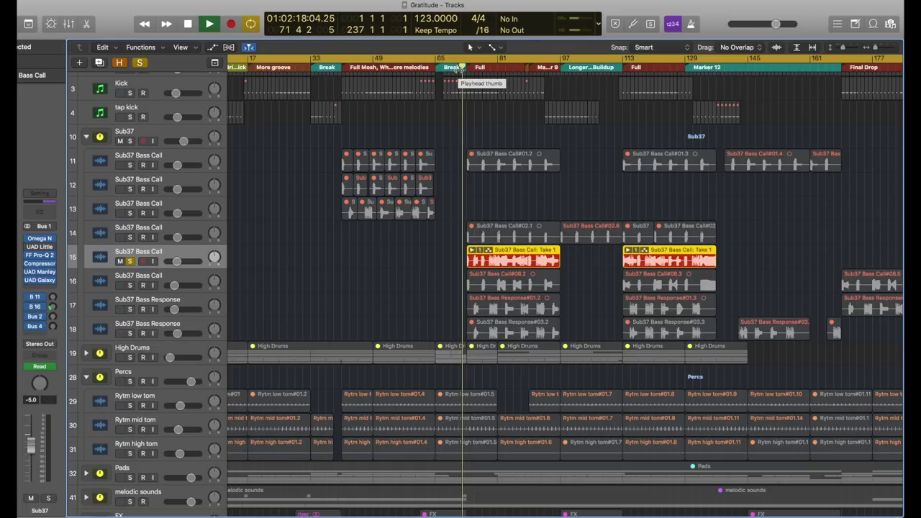
key("space")
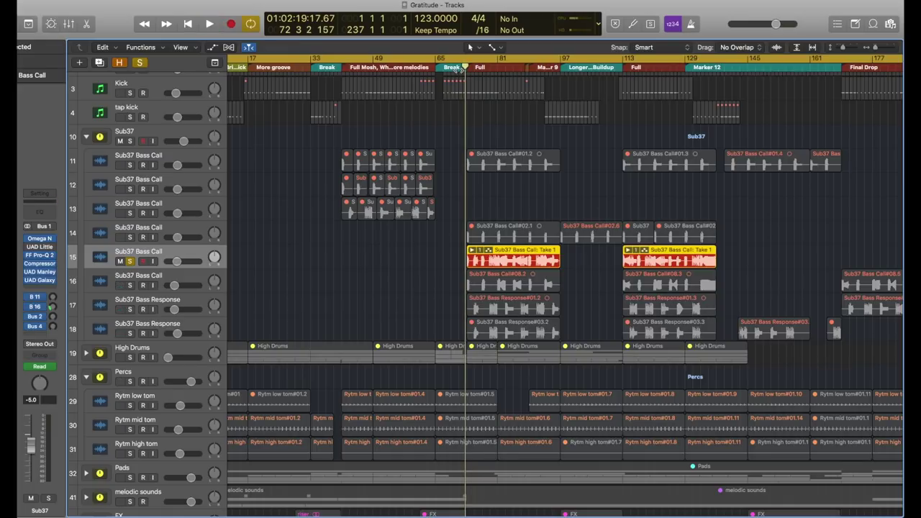
left_click(458, 70)
key("space")
key("space")
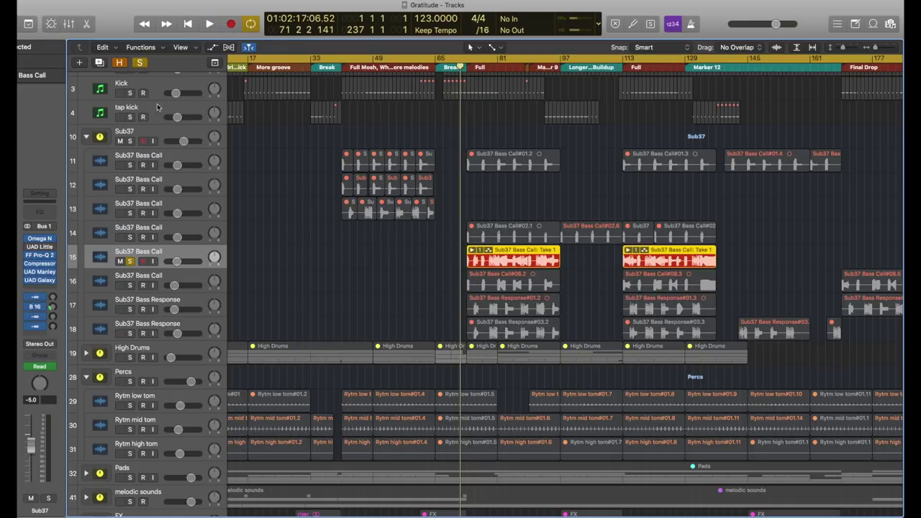
- Solo the Kick track alongside Sub37 Bass Call track 15 and play from the end of the Break section
left_click(129, 93)
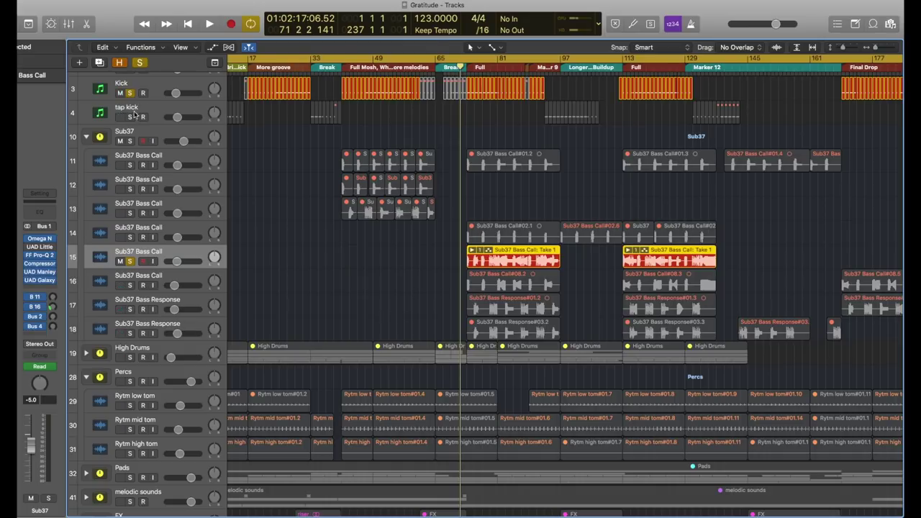
left_click(459, 70)
key("space")
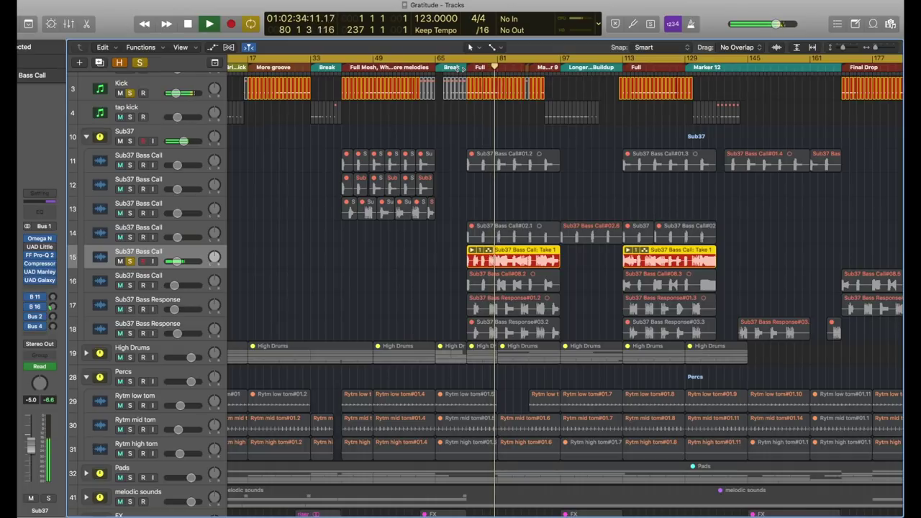
- Unsolo Sub37 Bass Call track 15, solo the whole Sub37 stack and audition it with the Kick in the Full section
key("space")
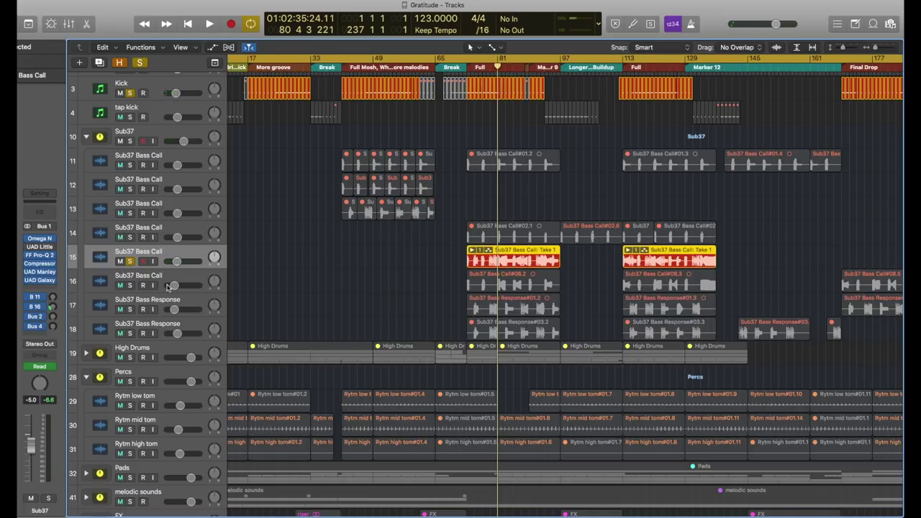
left_click(128, 262)
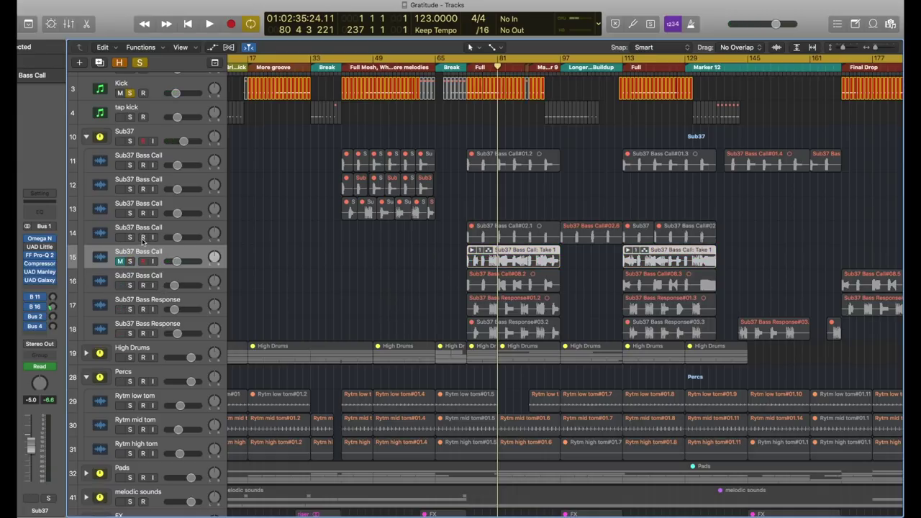
left_click(130, 141)
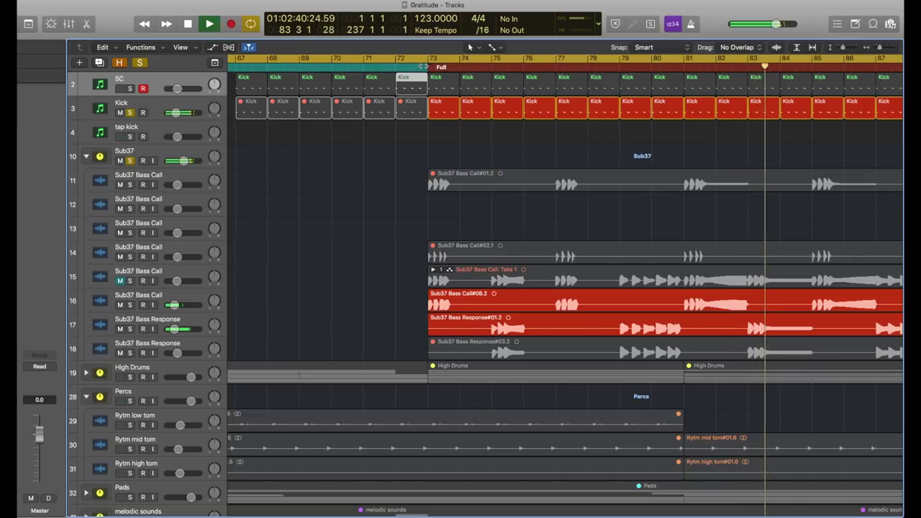
key("space")
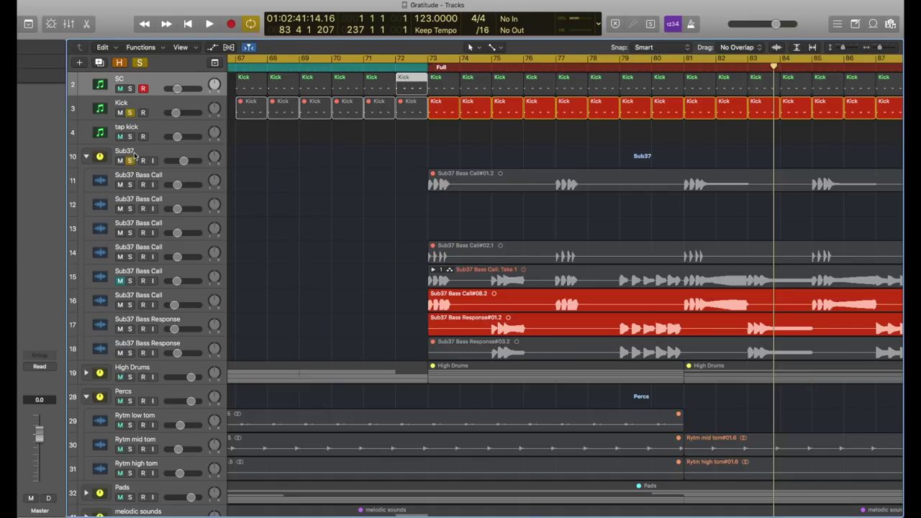
- Collapse the Sub37 stack, then expand and solo the High Drums stack
left_click(86, 156)
left_click(86, 156)
left_click(86, 156)
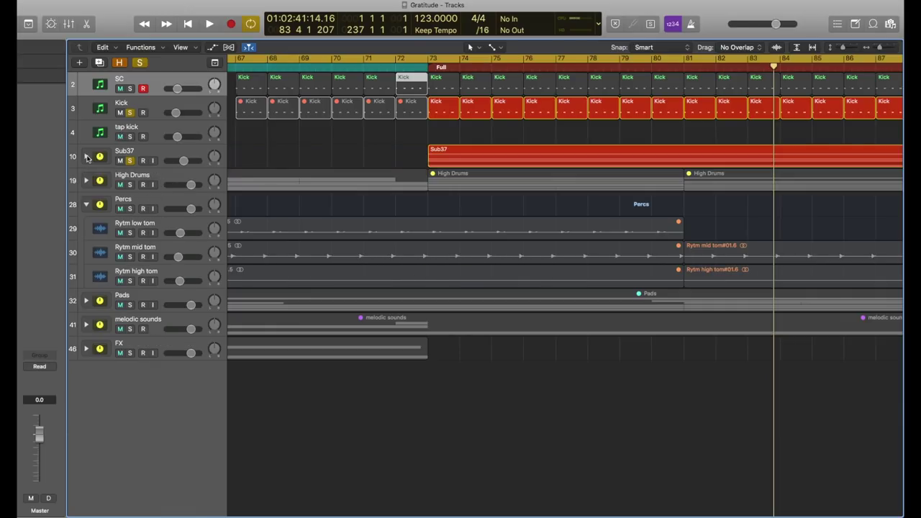
left_click(141, 202)
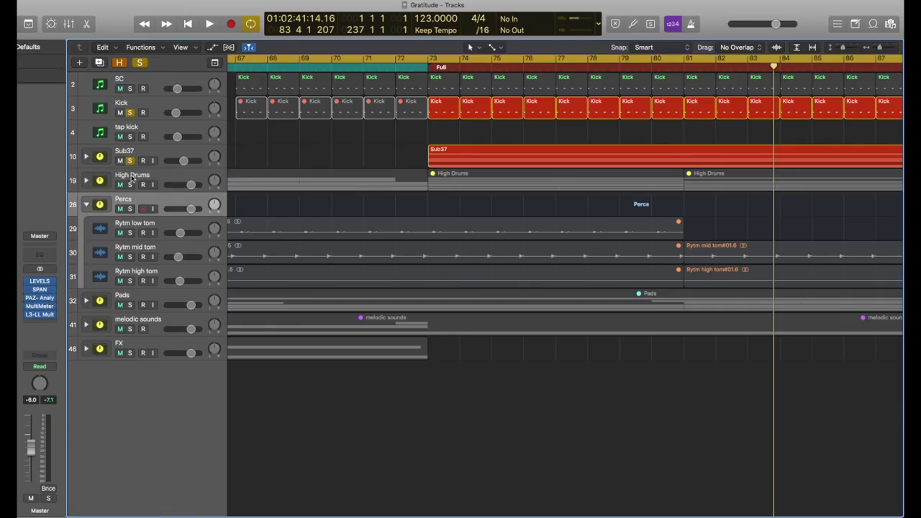
left_click(131, 178)
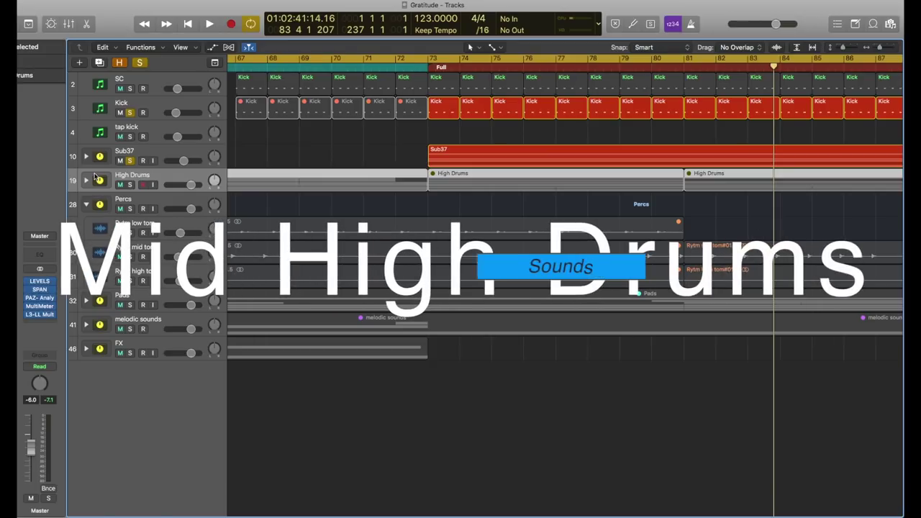
left_click(87, 180)
key("z")
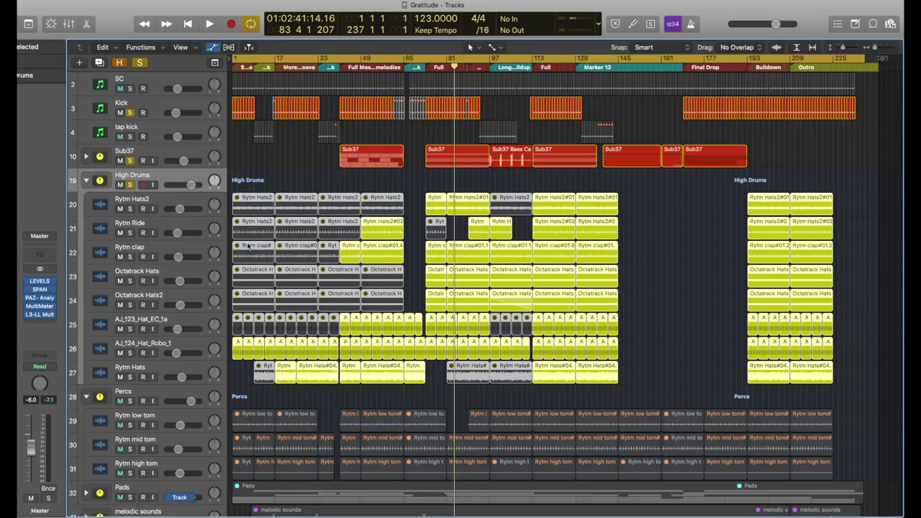
- Show the track automation to inspect the High Drums volume curve, and hide it again
key("a")
scroll(320, 218, "up", 5)
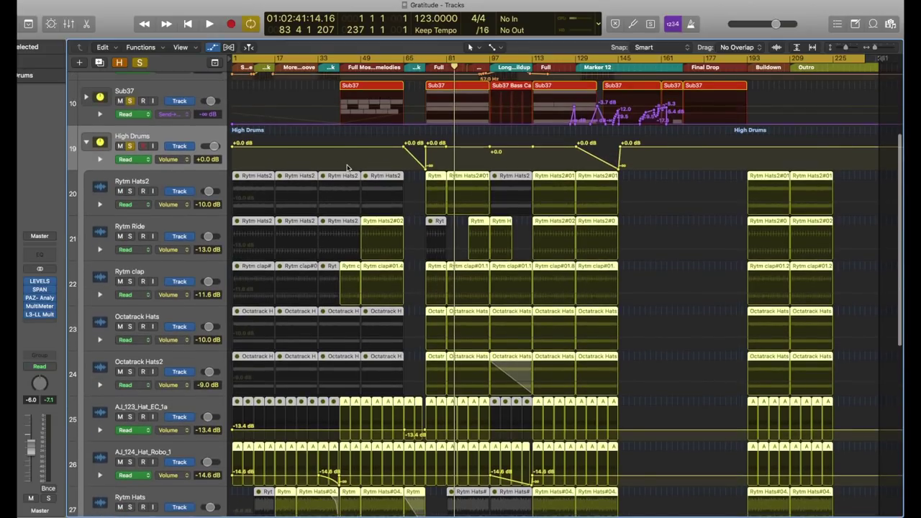
key("a")
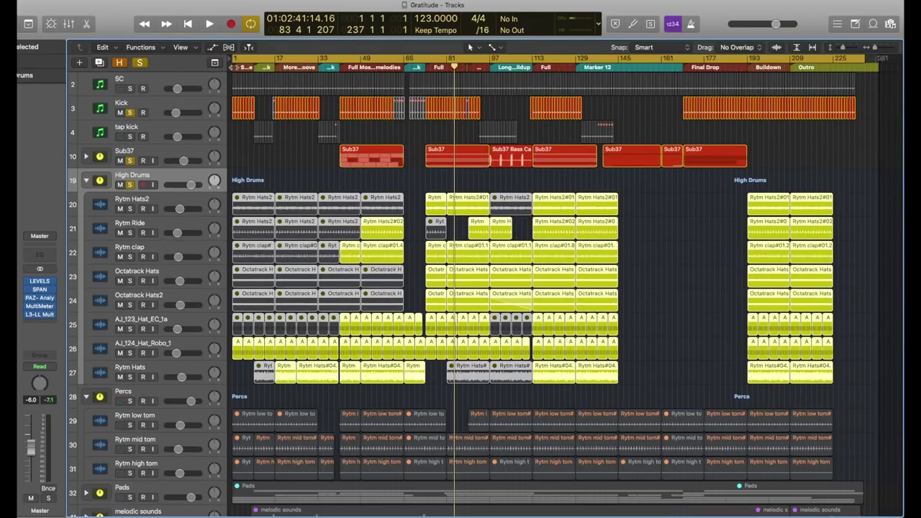
- Set the cycle start to bar 65 and play the High Drums together with the Kick and Sub37
left_click_drag(231, 56, 404, 89)
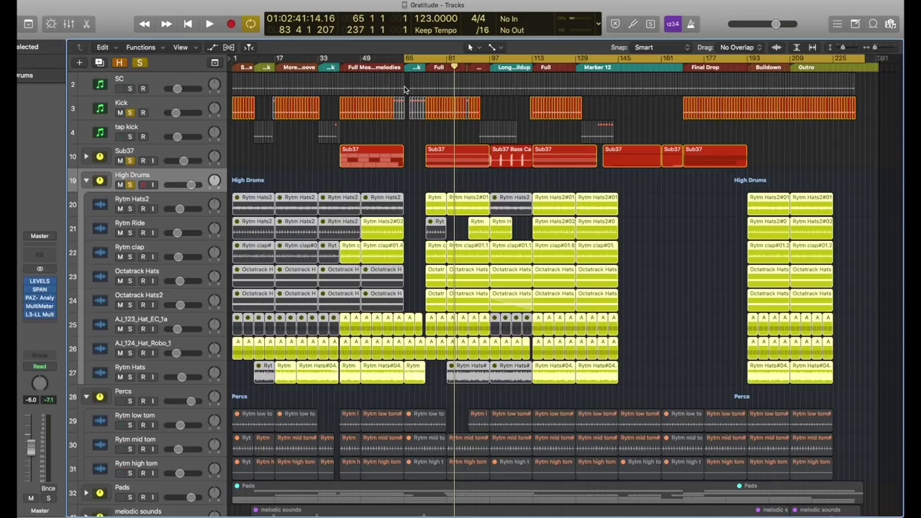
key("space")
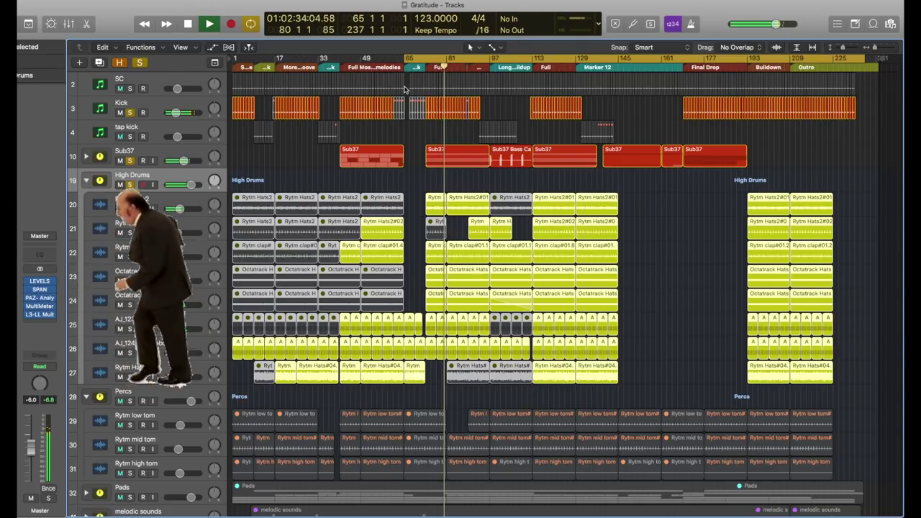
left_click_drag(190, 185, 186, 185)
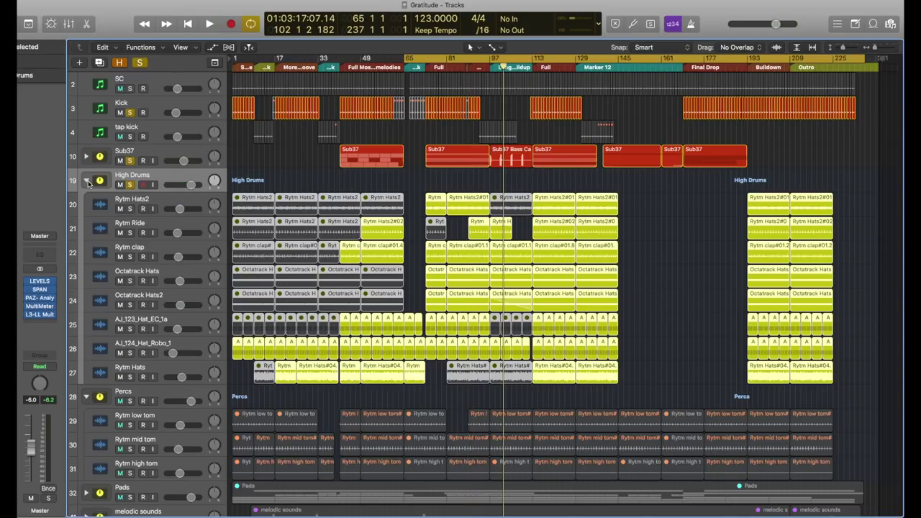
- Collapse High Drums, move the Pads stack directly above Percs, and extend the cycle start back to bar 1
left_click(86, 181)
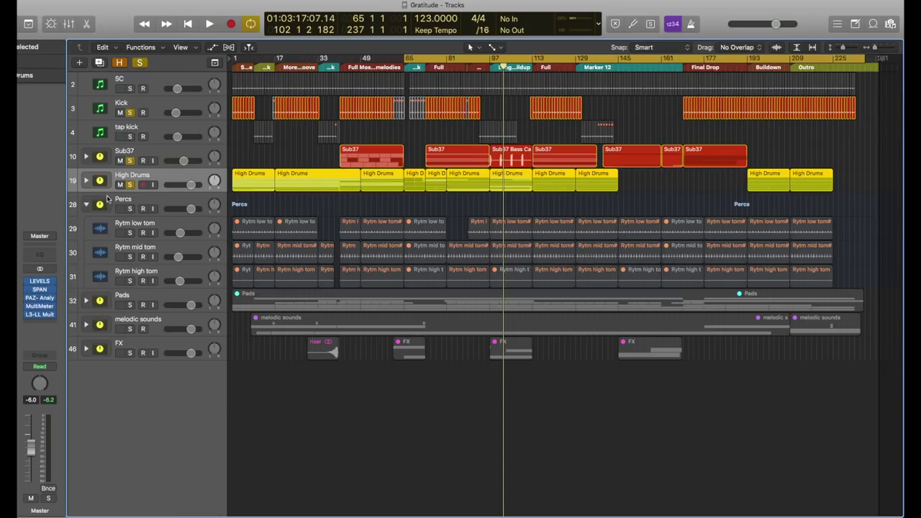
left_click_drag(99, 301, 98, 205)
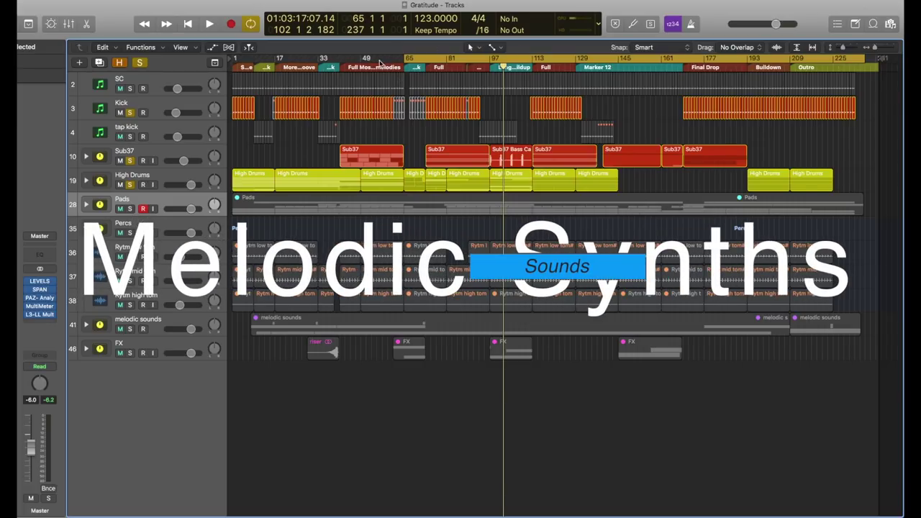
left_click_drag(407, 57, 219, 72)
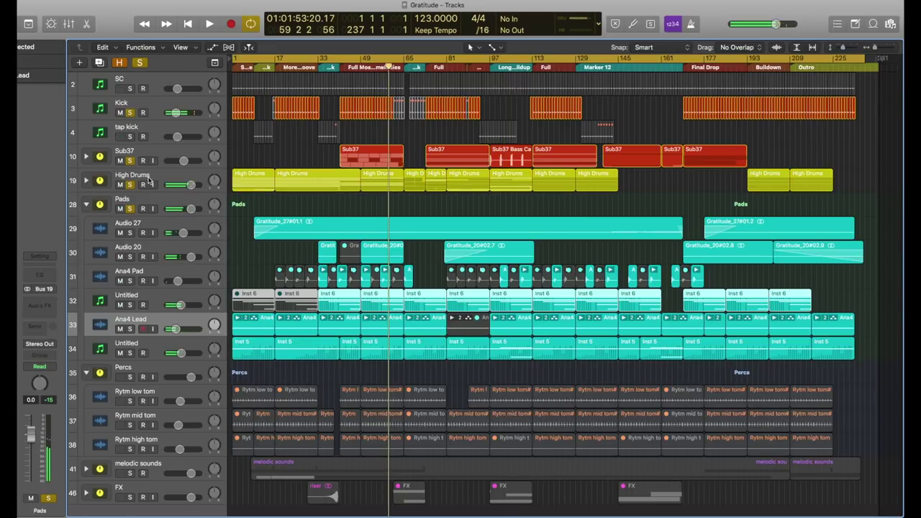
- Clear all solos, then solo the Pads stack with every track in it muted except Audio 27
left_click(139, 63)
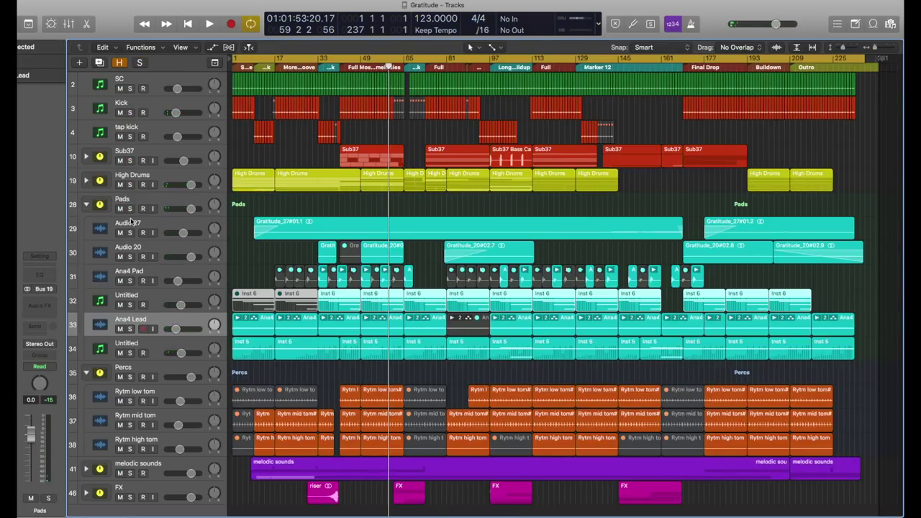
left_click(131, 223)
left_click(154, 345, "shift")
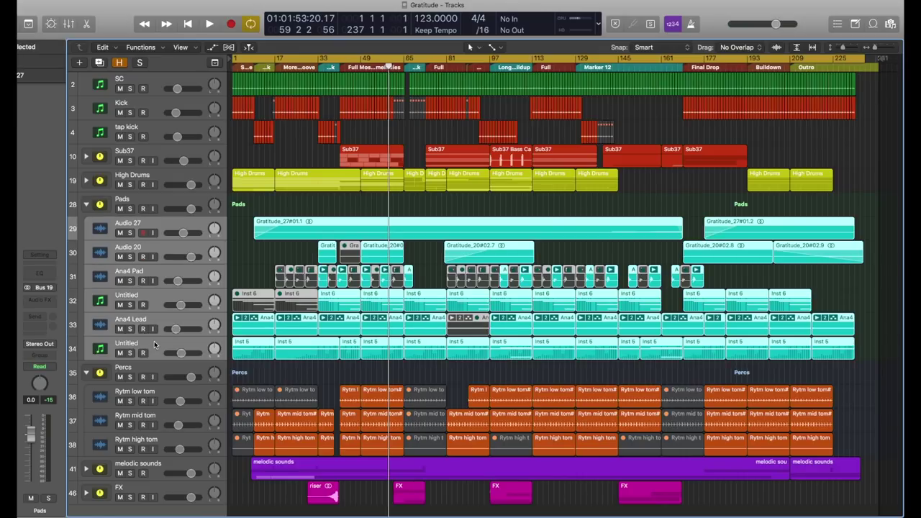
left_click(120, 232)
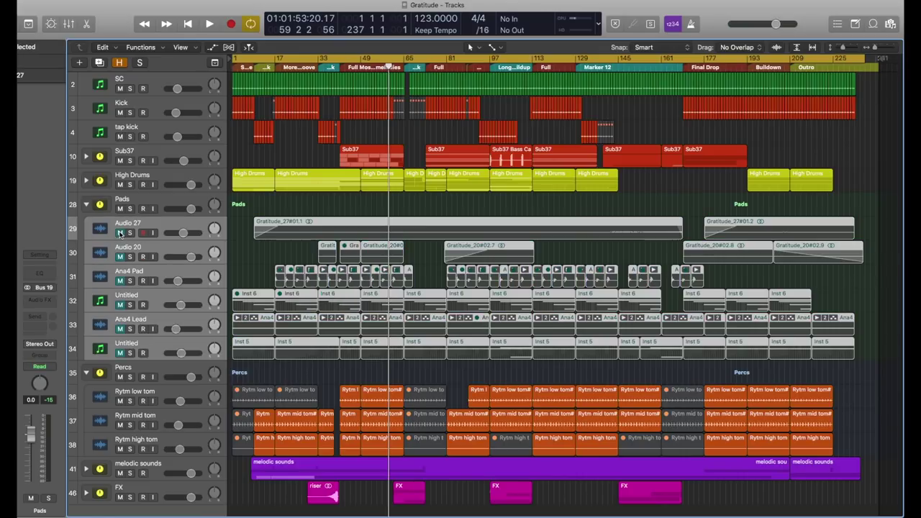
left_click(130, 208)
left_click(120, 232)
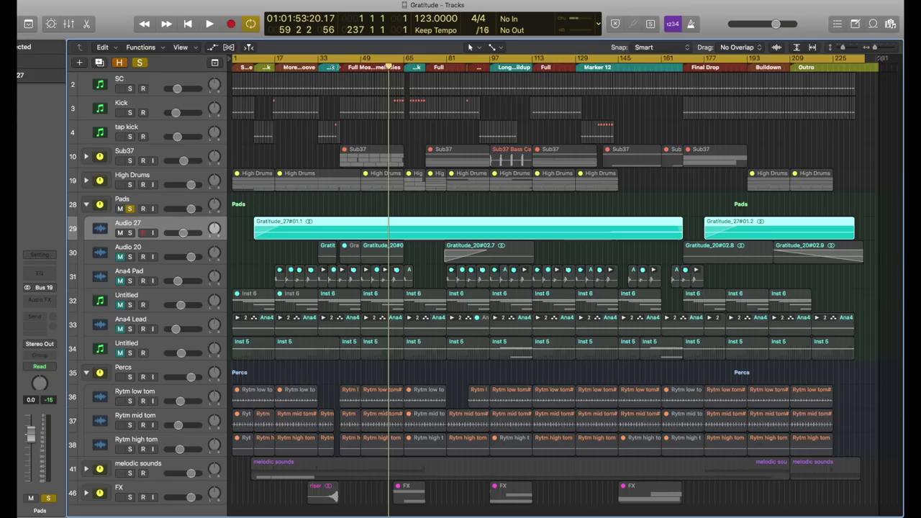
- Audition Audio 27 from the end of the Break before bar 41, skipping ahead through the next Break, Full and Longer Buildup sections
left_click(336, 63)
key("space")
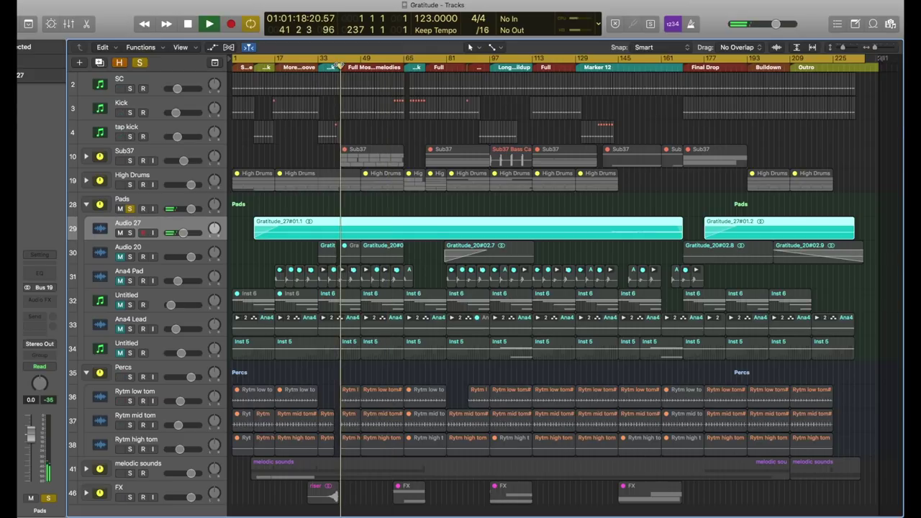
key("space")
left_click(377, 67)
double_click(409, 67)
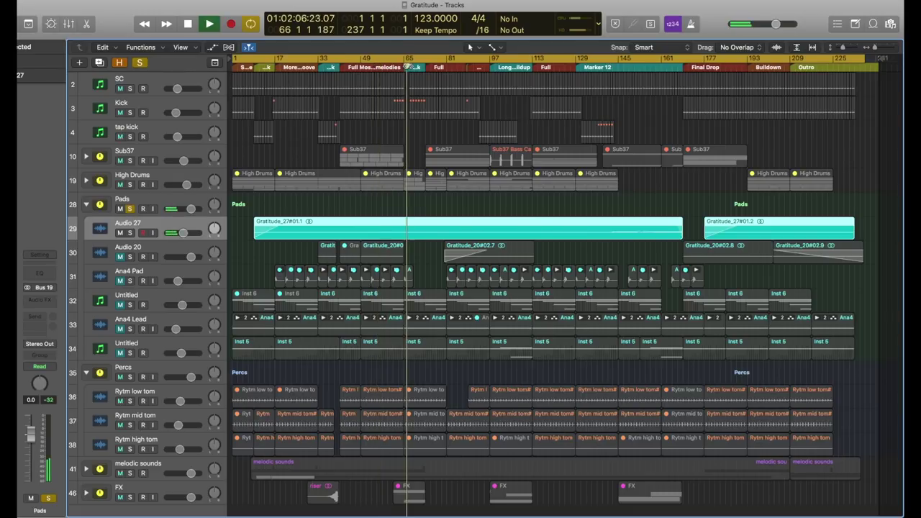
double_click(436, 67)
double_click(501, 67)
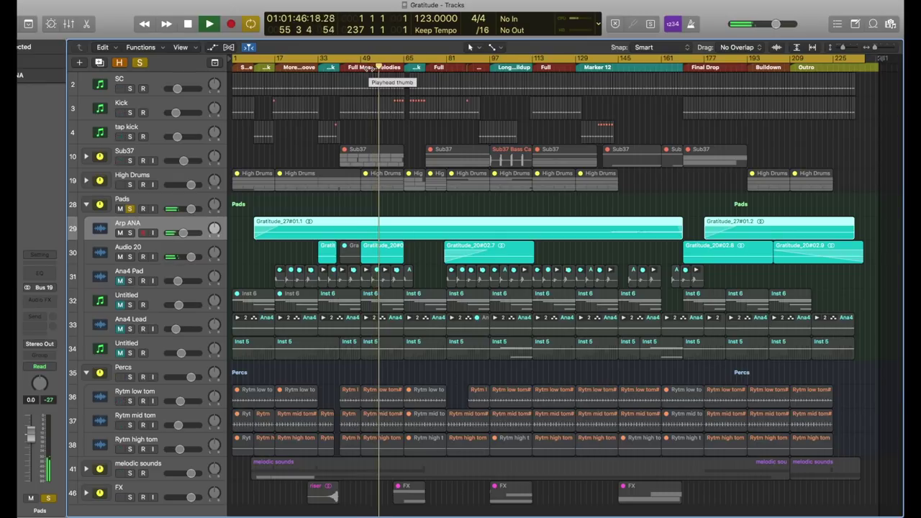
- Unmute the Ana4 Pad track during playback around bar 55 and briefly expand its take folder at bar 56
left_click(123, 281)
left_click(379, 65)
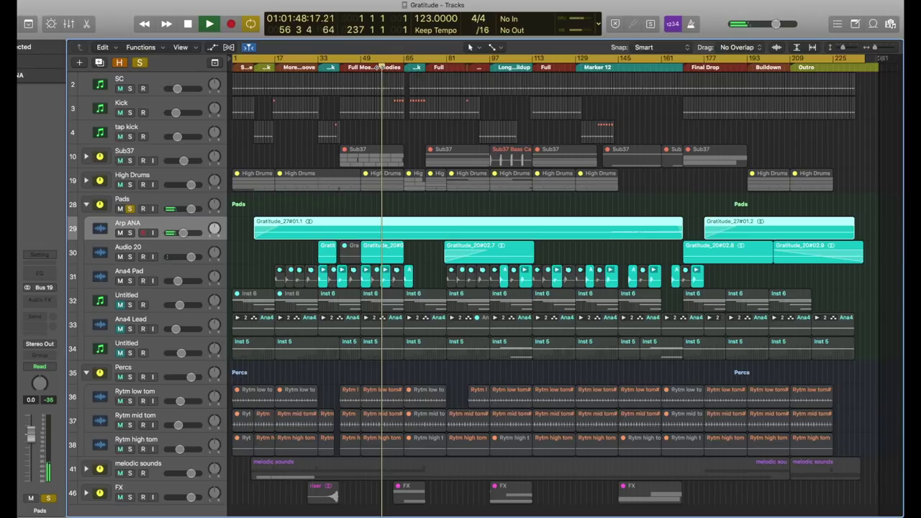
key("super+Right")
key("super+Right")
key("super+Right")
key("super+Right")
key("super+Right")
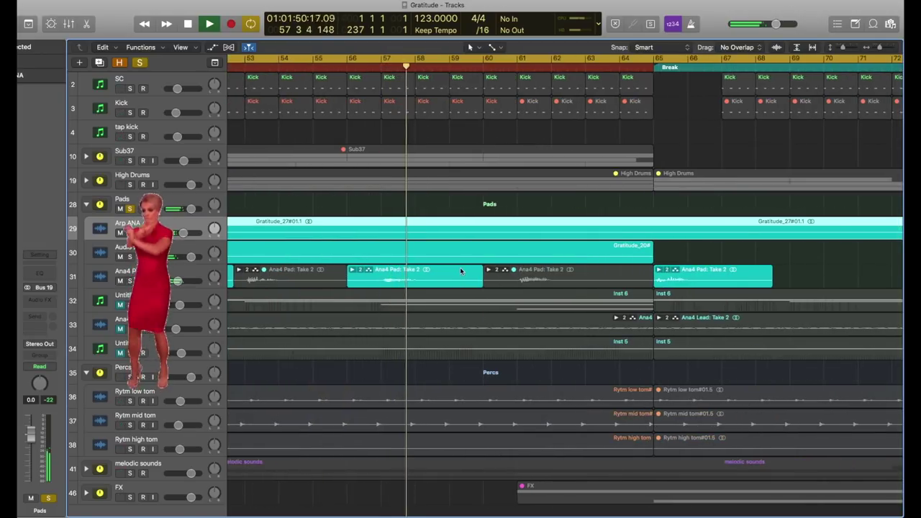
left_click(351, 269)
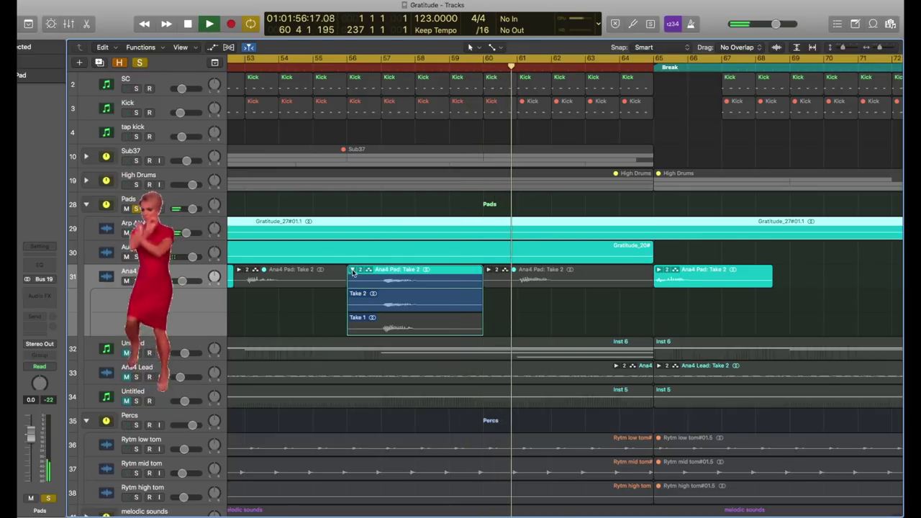
left_click(352, 270)
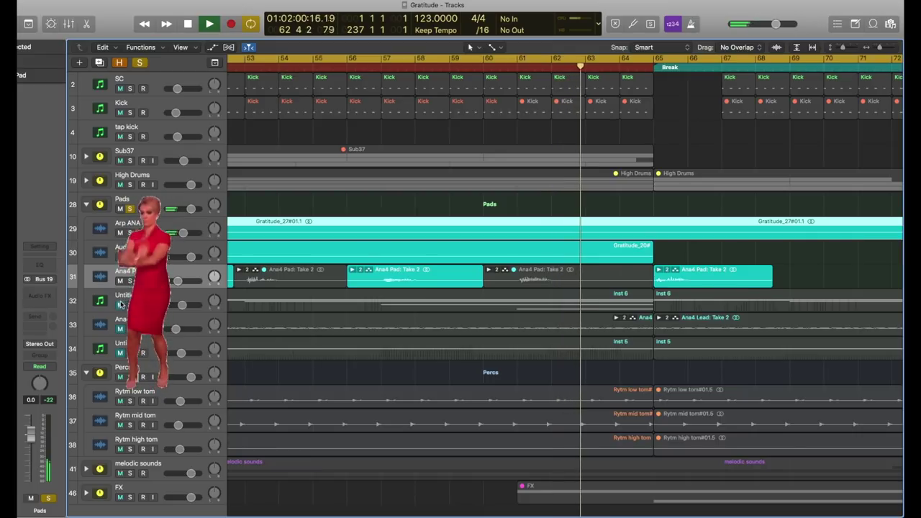
- Unmute Untitled track 32, listen to it with the other pads into the Break section, and stop playback
left_click(120, 304)
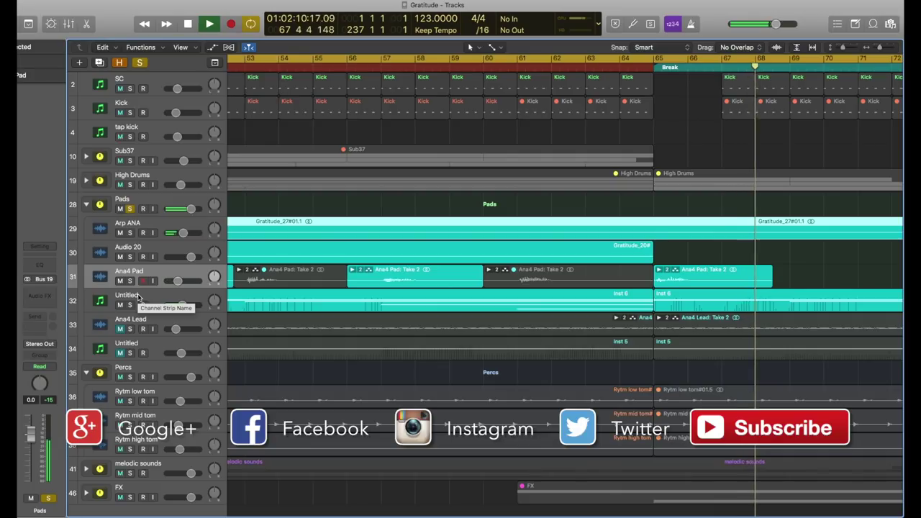
scroll(588, 359, "right", 5)
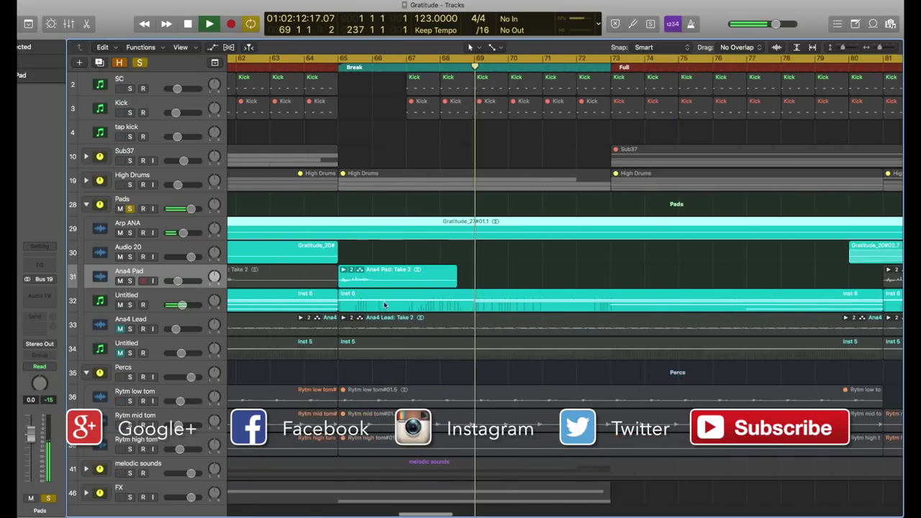
key("space")
- Open track 32's Inst 6 region at bar 65 in the Piano Roll and enlarge the editor to show all its notes
double_click(412, 296)
key("e")
key("e")
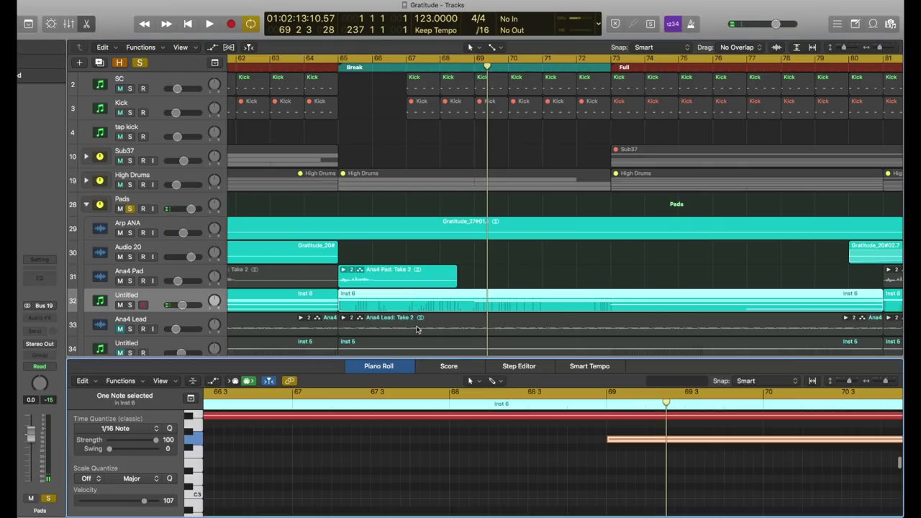
key("super+Left")
key("super+Left")
key("super+Left")
key("super+Left")
key("super+Left")
scroll(431, 453, "right", 5)
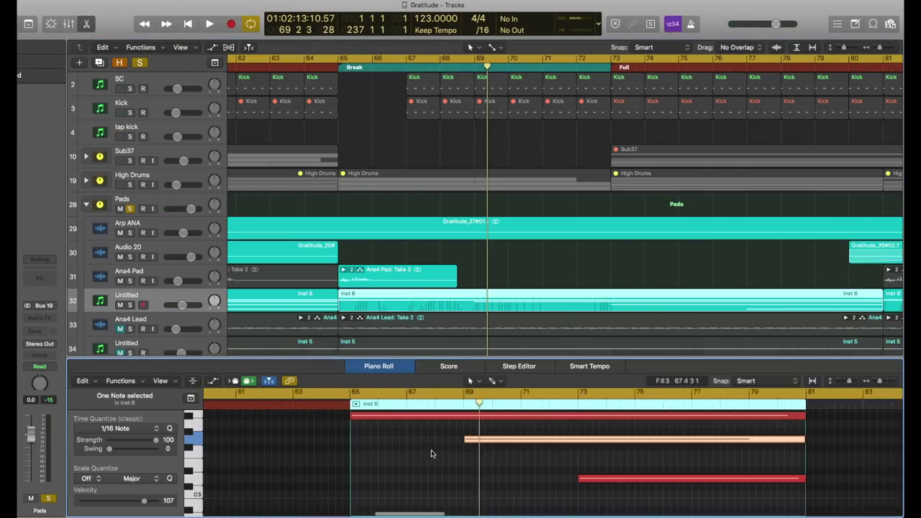
left_click_drag(420, 356, 418, 125)
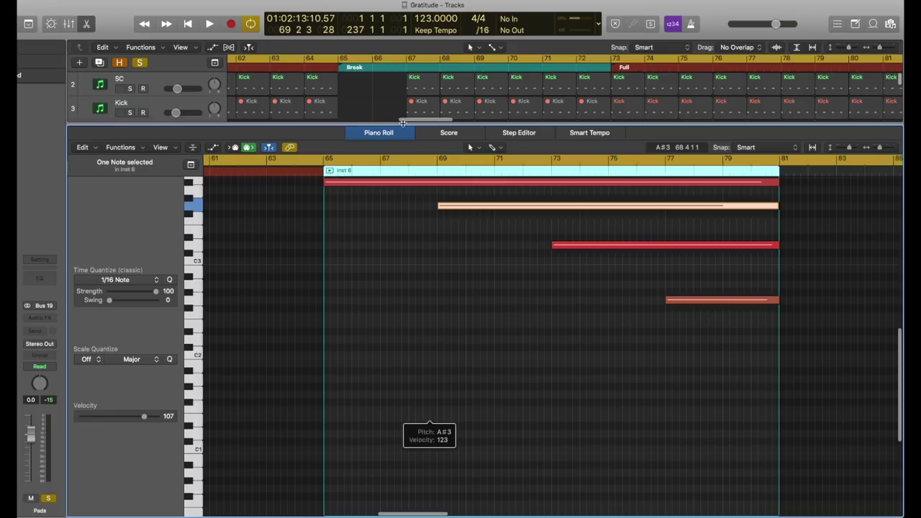
scroll(416, 262, "up", 5)
scroll(416, 261, "up", 2)
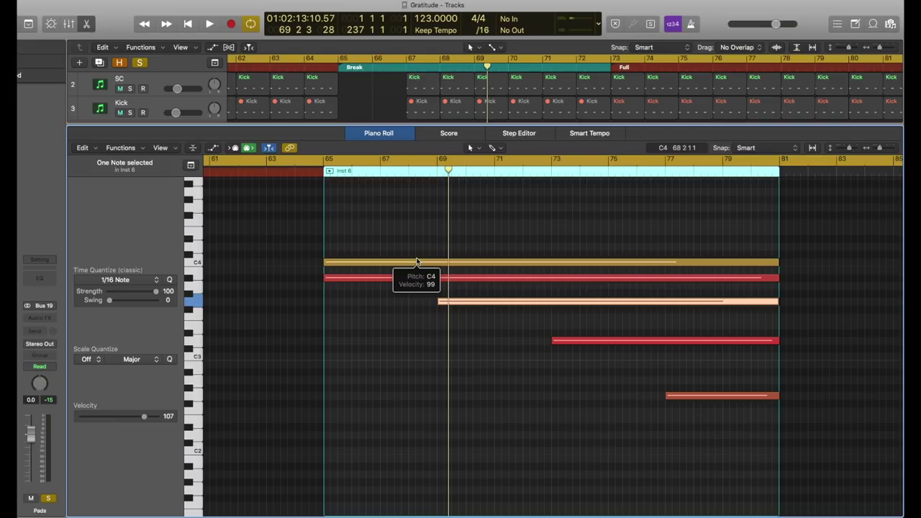
- Show the Piano Roll's automation area for the Inst 6 region and display Ch. 2: Channel Pressure
left_click(213, 148)
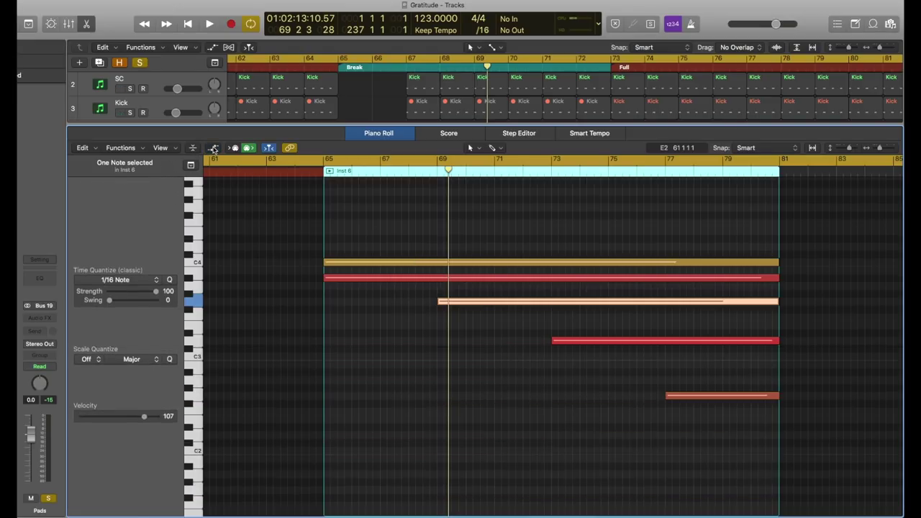
left_click(170, 443)
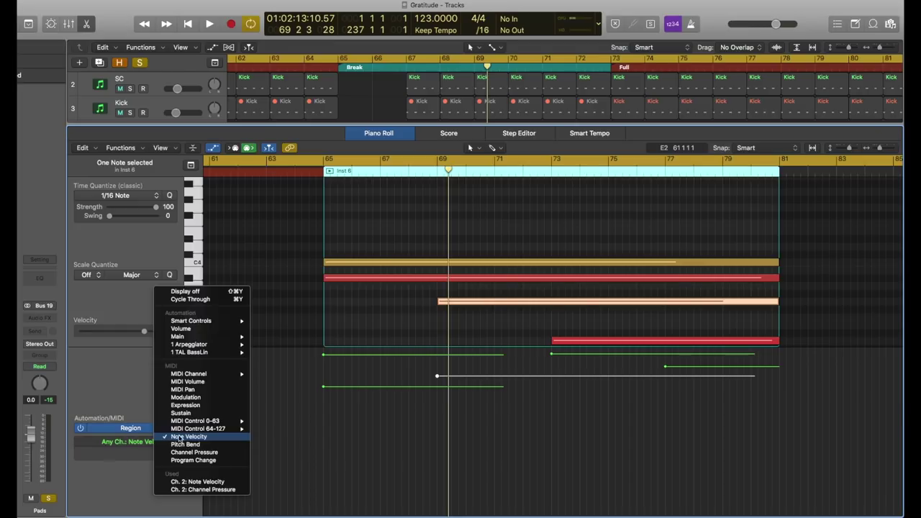
left_click(188, 482)
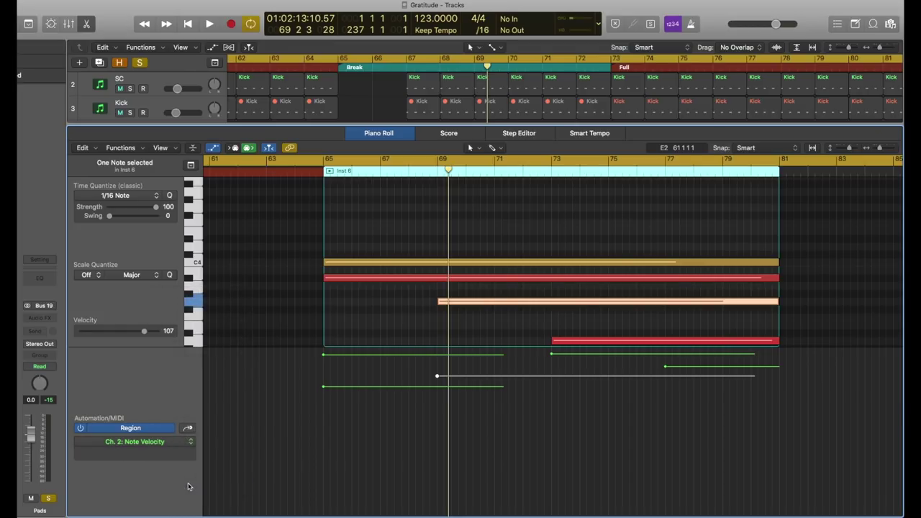
left_click(186, 445)
left_click(198, 448)
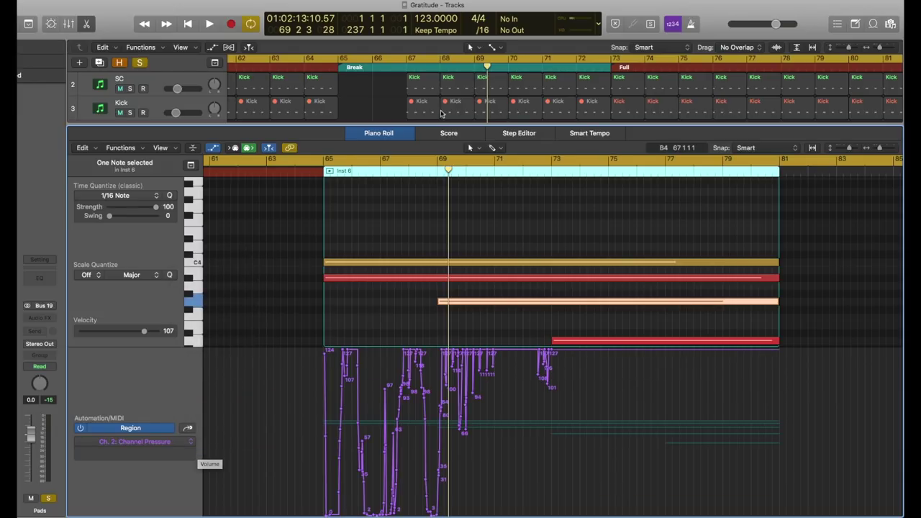
- Bring track 32's Inst 6 region into view and play it from the start of the Break at bar 65
scroll(448, 110, "down", 15)
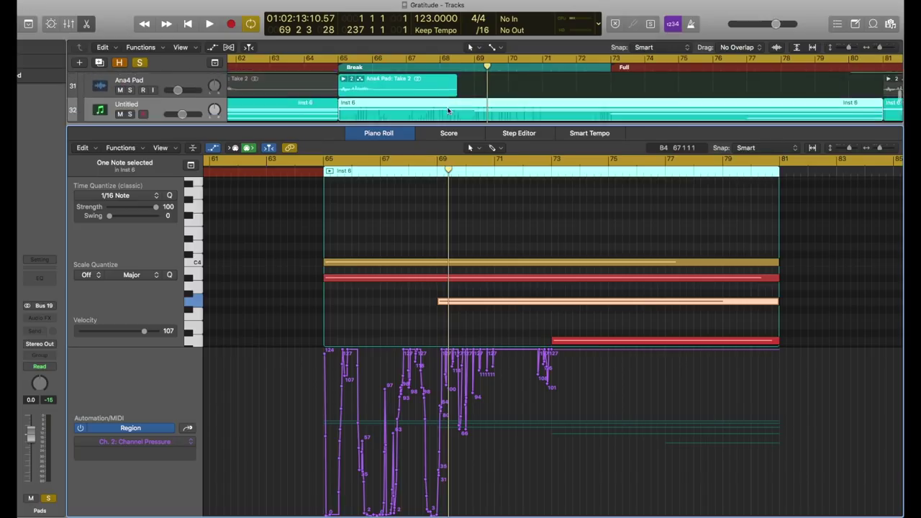
scroll(448, 111, "down", 1)
left_click(336, 68)
key("space")
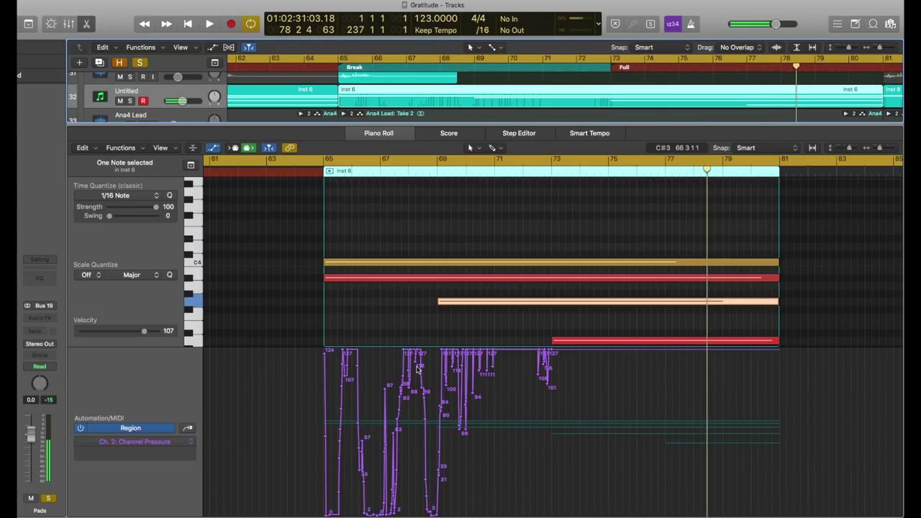
- Audition the pads from the Break at bar 33 and skip ahead to bar 49
key("Return")
scroll(617, 105, "right", 10)
left_click(506, 69)
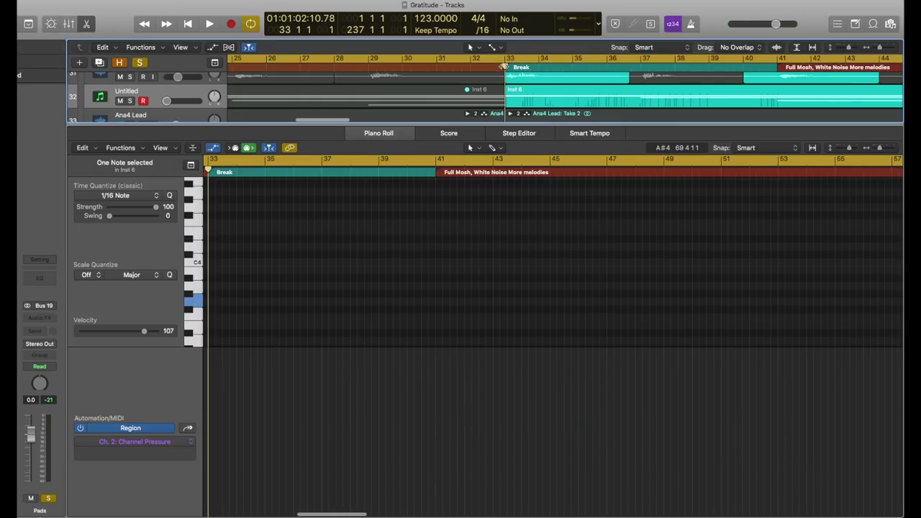
key("space")
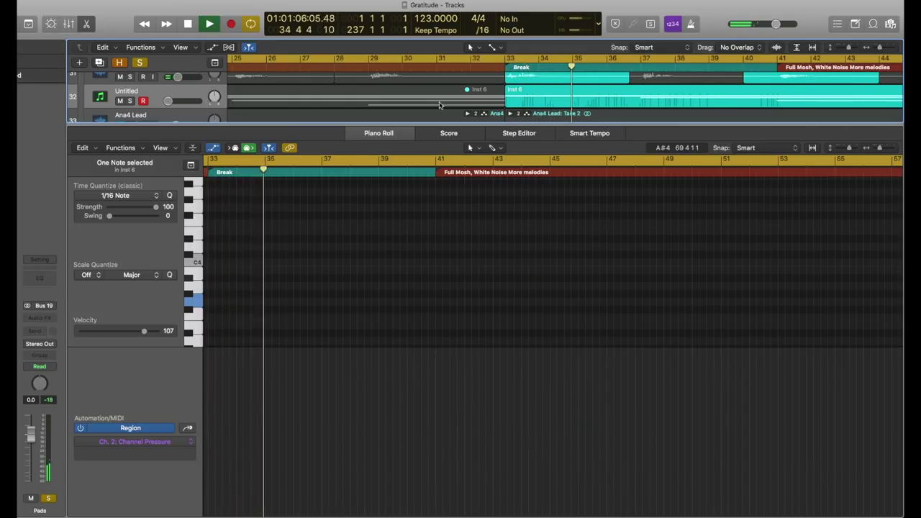
scroll(601, 101, "right", 6)
scroll(600, 101, "right", 3)
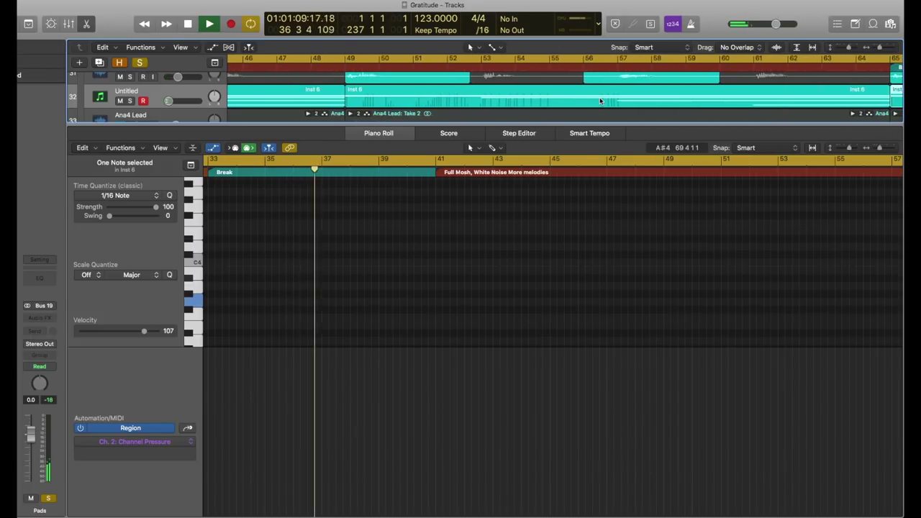
left_click(344, 67)
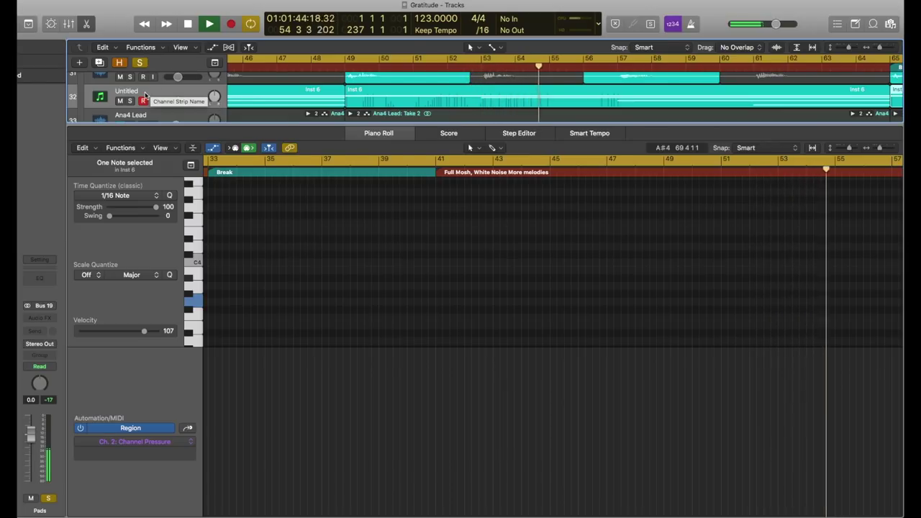
- Unmute the Ana4 Lead track and play it with the other pads from bar 49
scroll(147, 92, "down", 2)
key("space")
left_click(122, 93)
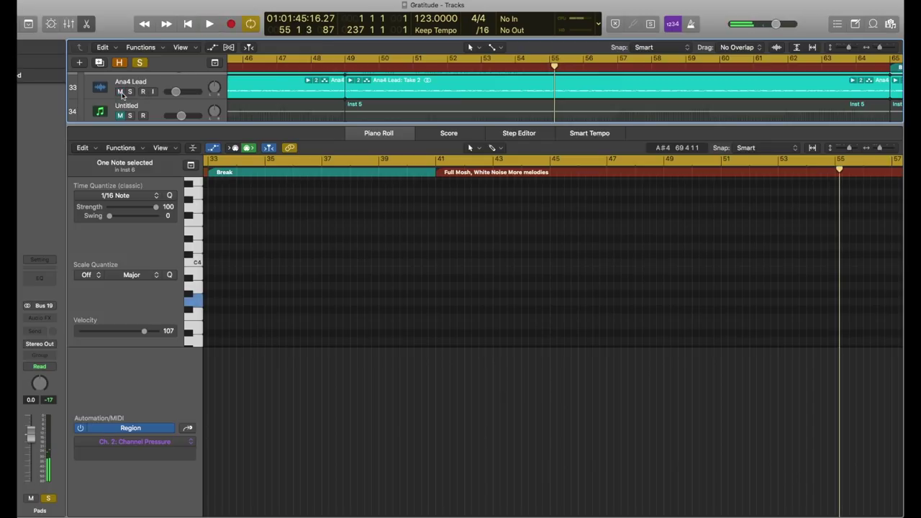
double_click(345, 70)
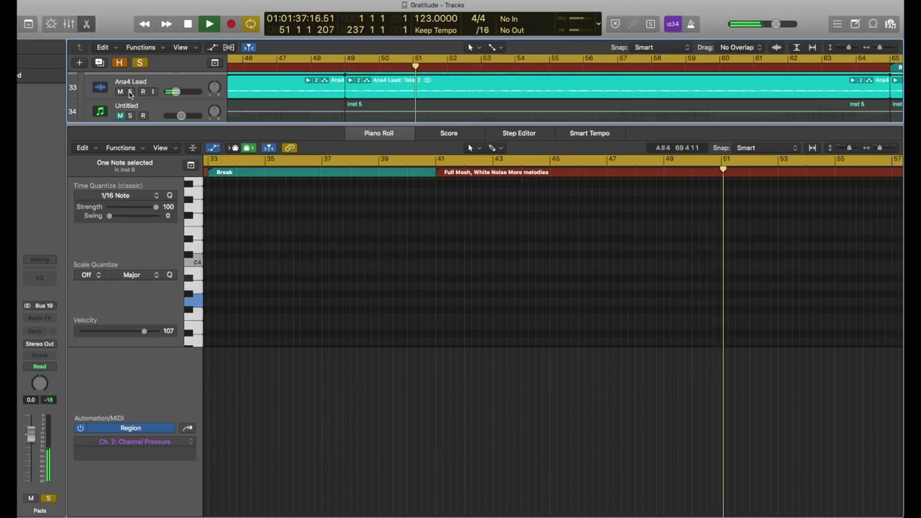
- Close the Piano Roll and unmute Untitled track 34 during playback
scroll(132, 94, "up", 2)
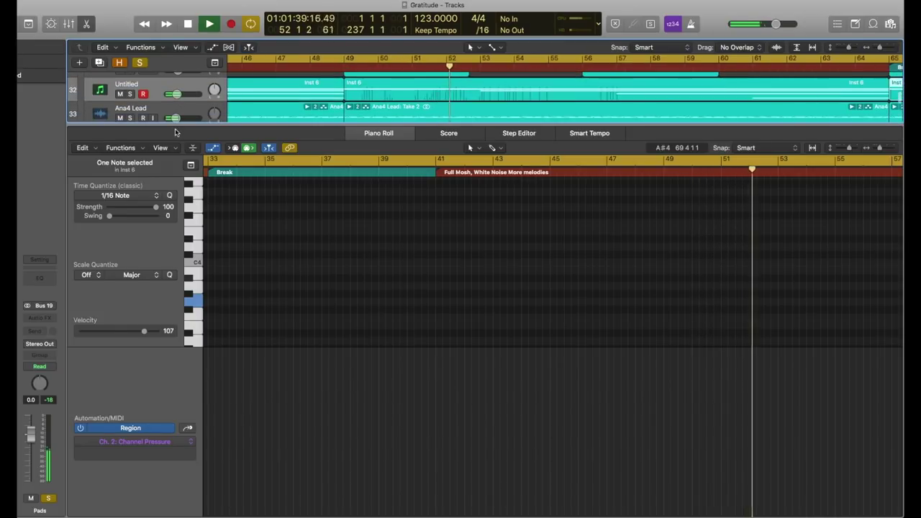
key("e")
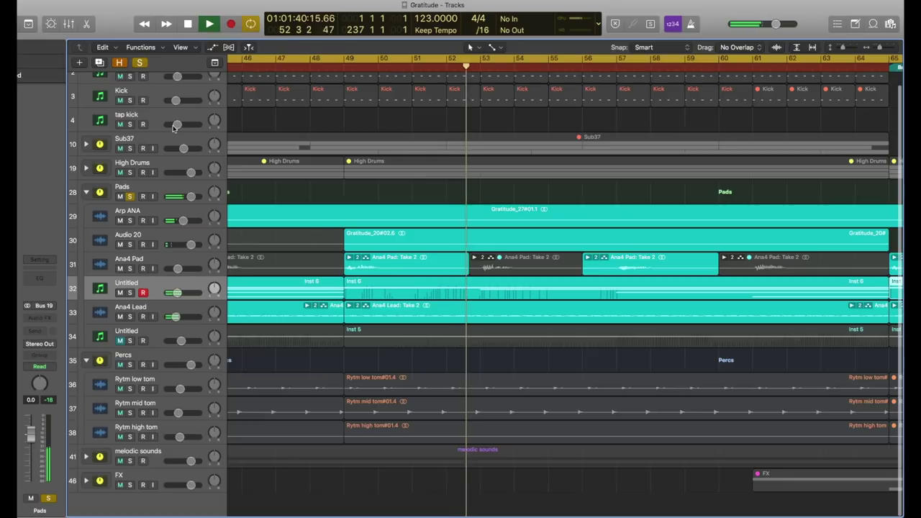
left_click(120, 341)
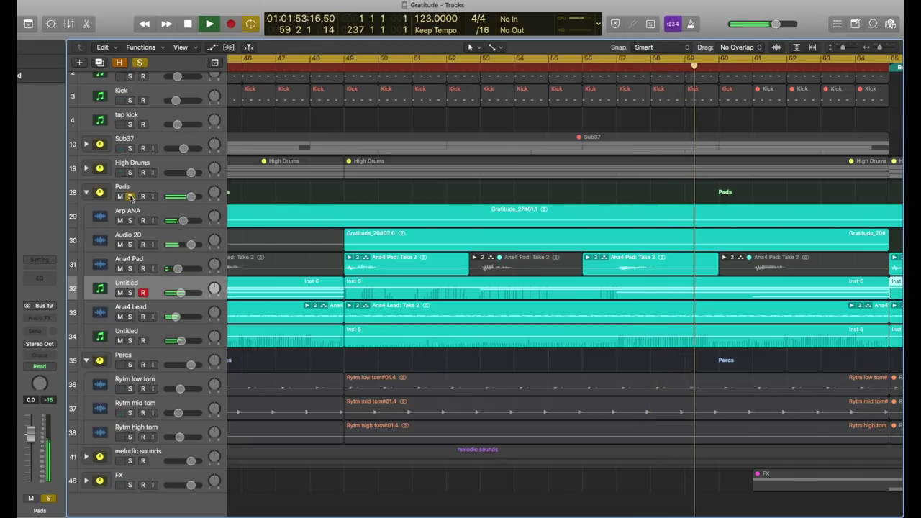
- Stop playback and solo High Drums, Sub37, tap kick and Kick alongside the Pads
key("space")
left_click(130, 172)
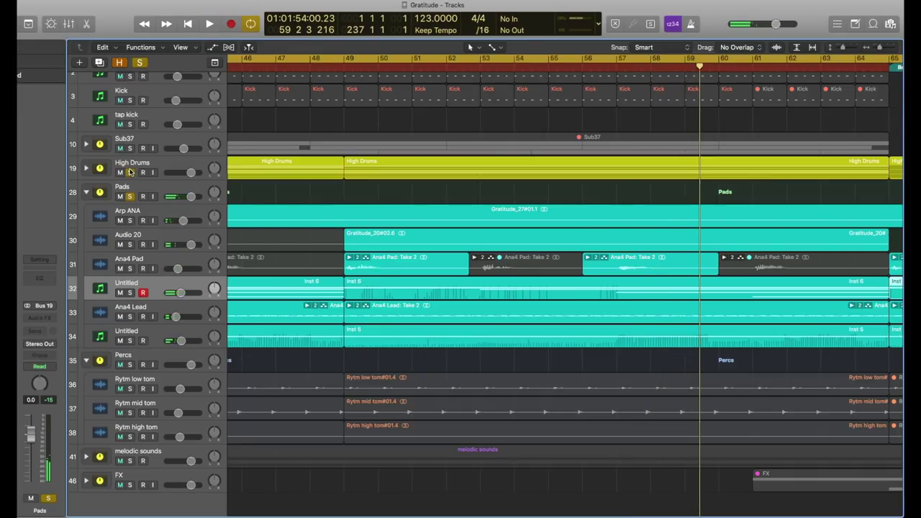
left_click(130, 148)
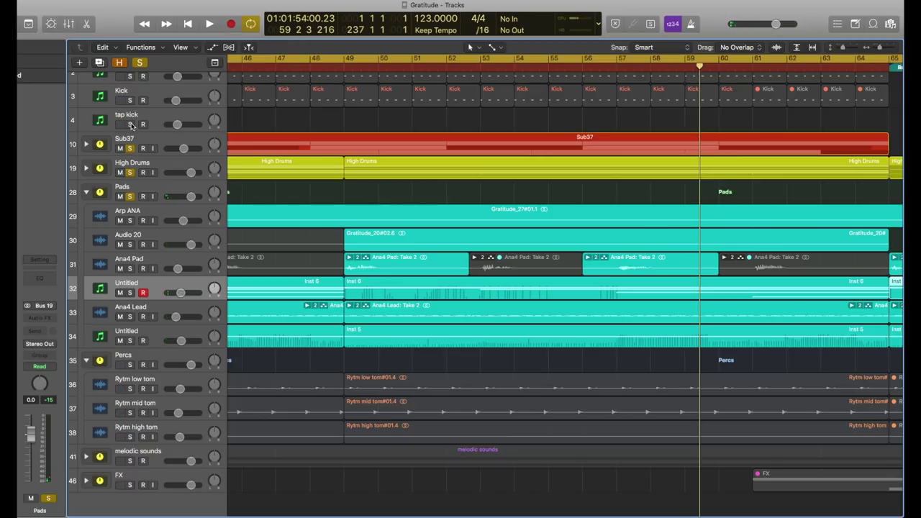
left_click(130, 100)
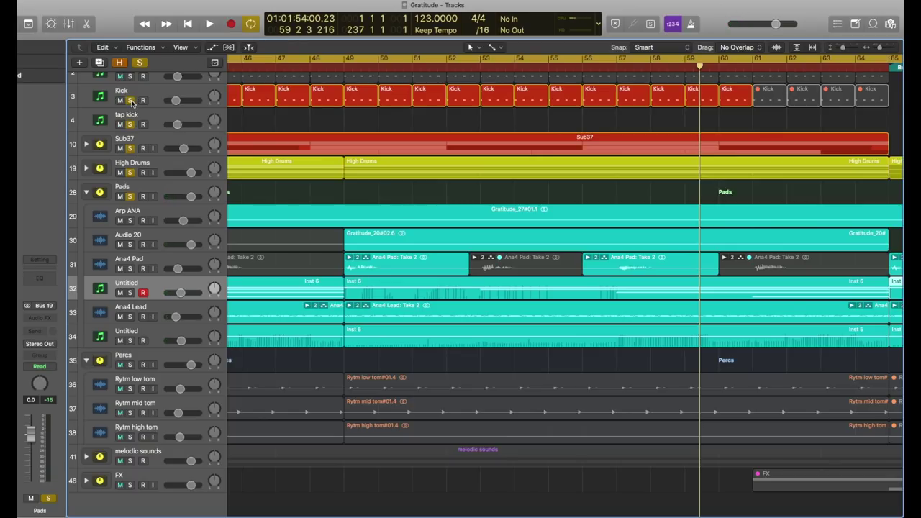
- Play the soloed tracks together from the start of the Full Mosh section at bar 41
scroll(290, 61, "left", 8)
left_click(341, 66)
key("space")
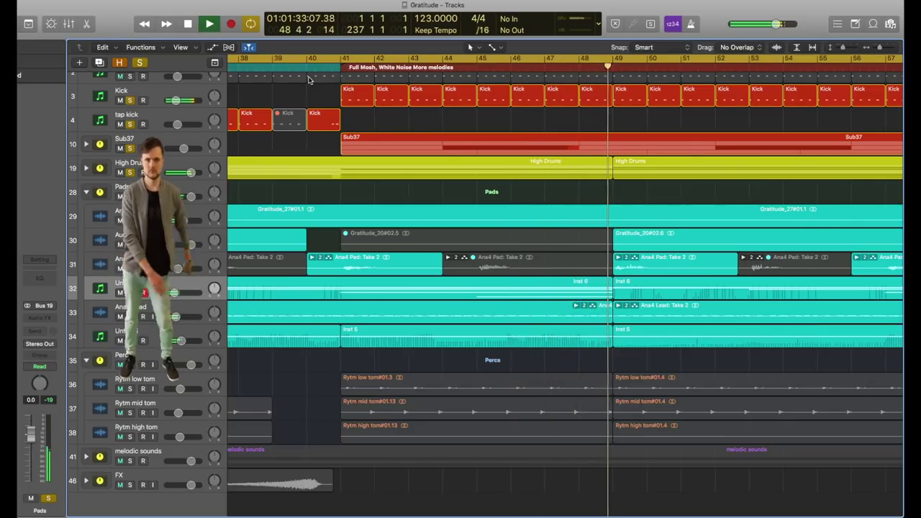
- Expand the Sub37 stack, select its main track and skip playback ahead to bar 60
left_click(86, 144)
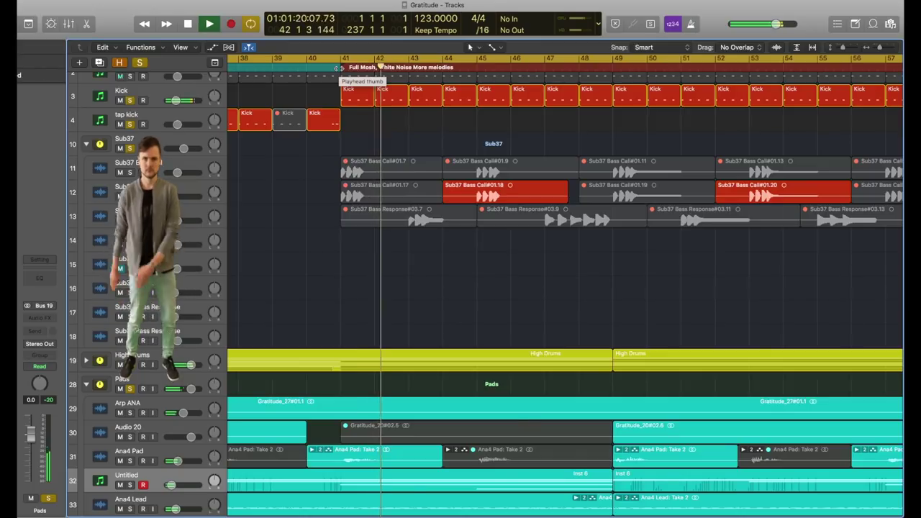
left_click(164, 144)
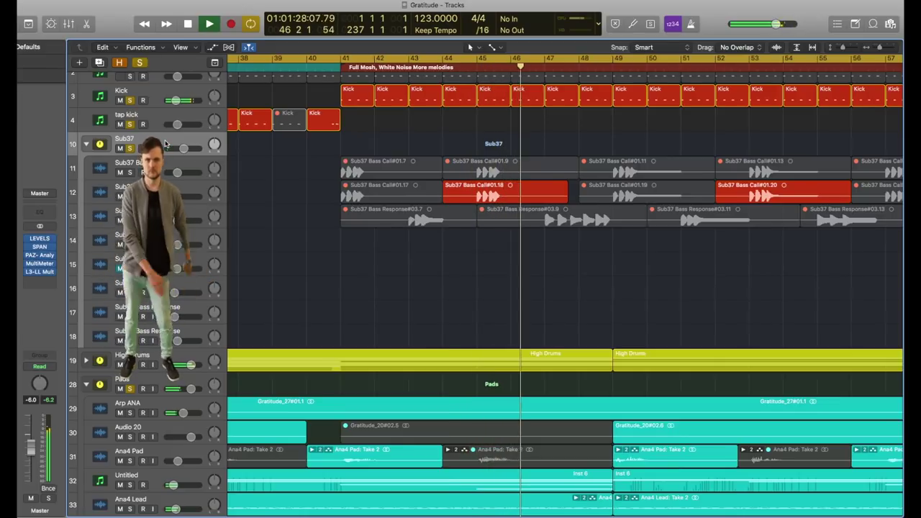
scroll(249, 101, "right", 10)
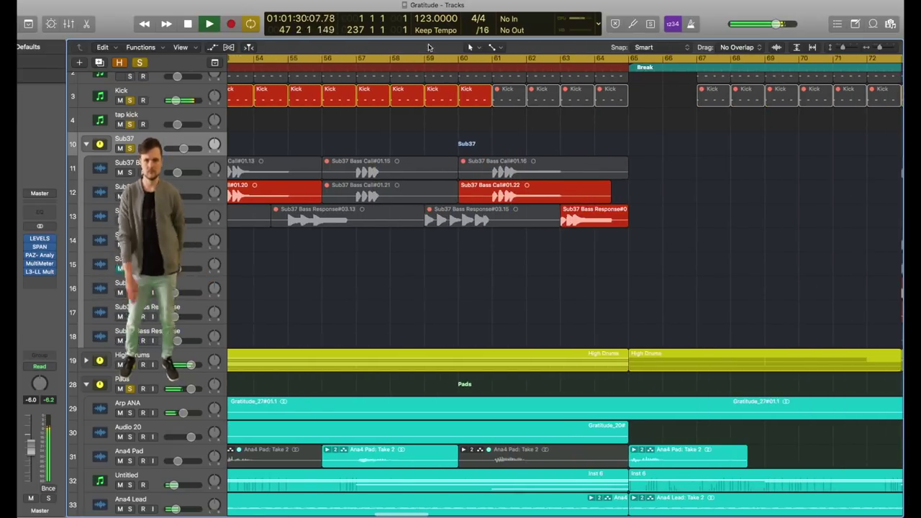
left_click(461, 67)
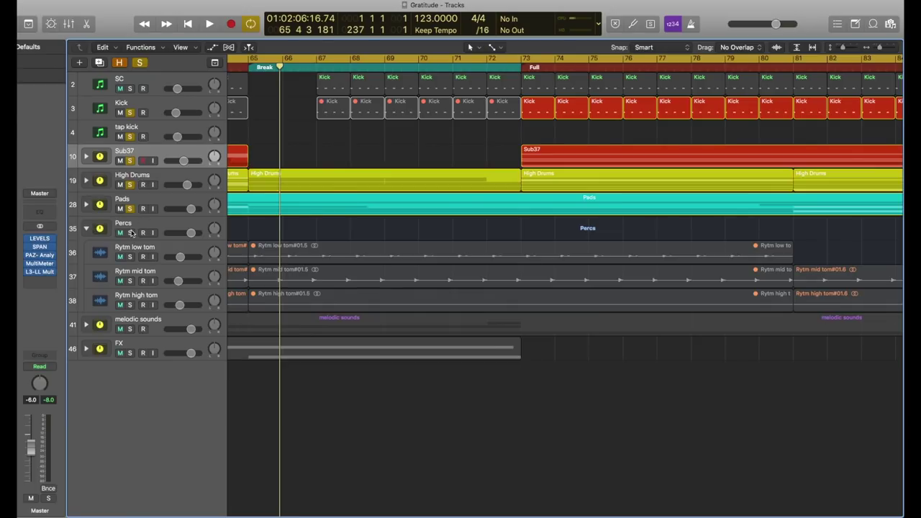
- Solo the Percs stack, collapse it and move it above Sub37 in the track list
left_click(130, 233)
left_click(86, 228)
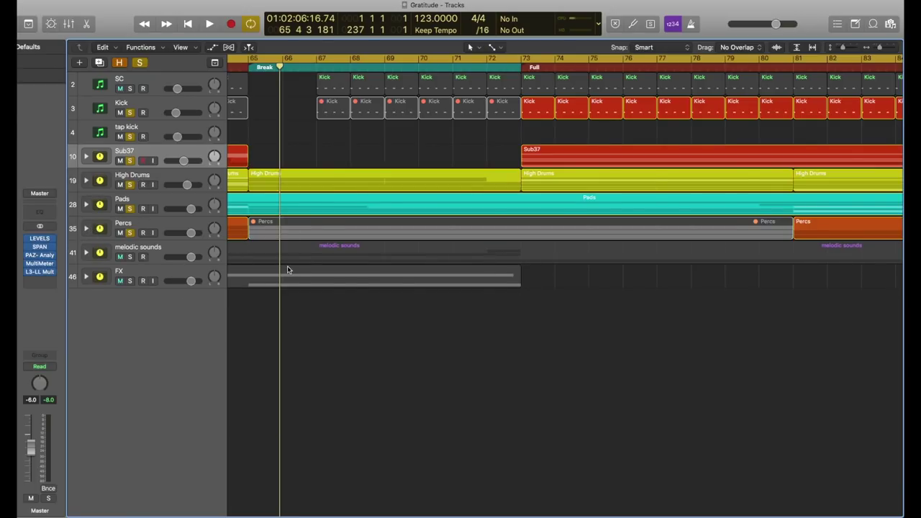
scroll(356, 237, "left", 5)
key("z")
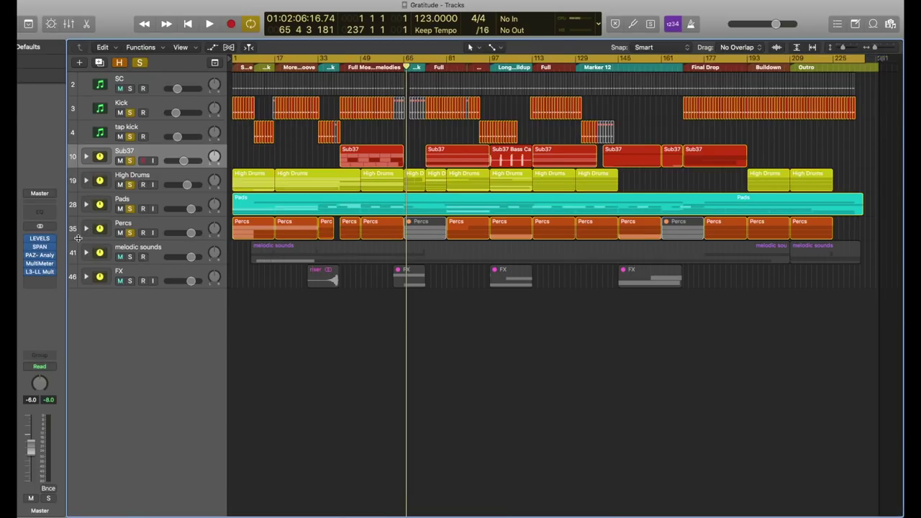
left_click_drag(139, 225, 123, 160)
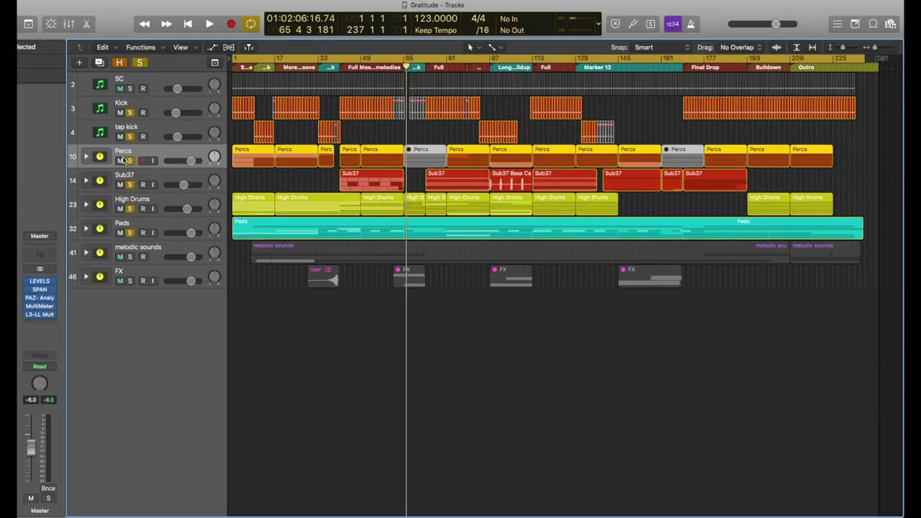
- Expand the Percs stack and magnify the arrangement around its Rytm low, mid and high tom regions
left_click(86, 157)
key("super+Right")
key("super+Right")
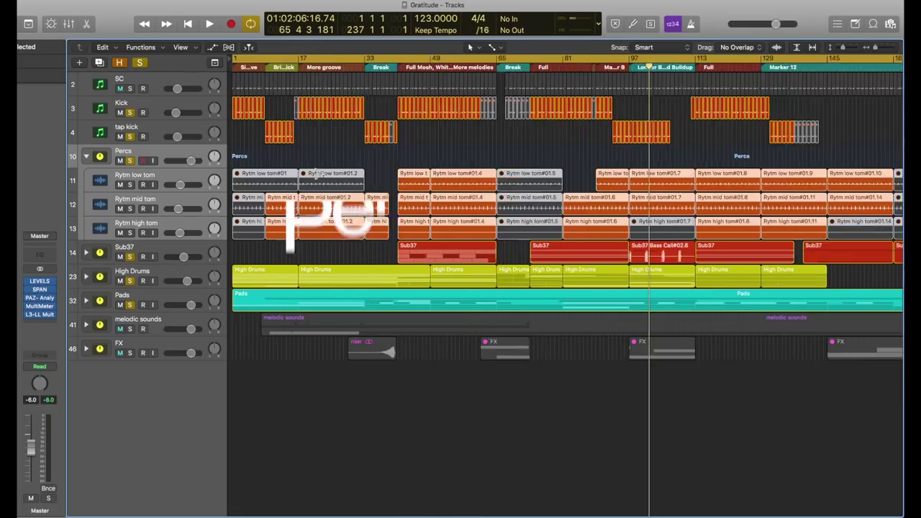
scroll(393, 81, "right", 3)
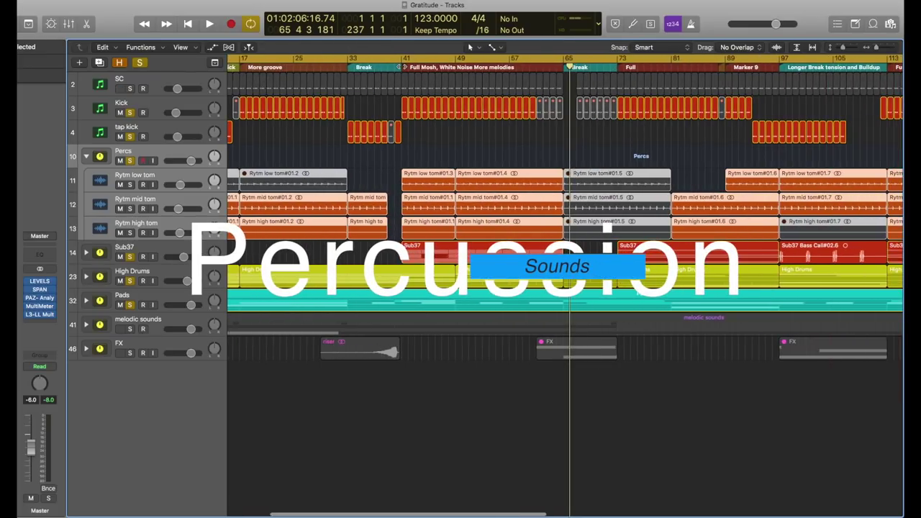
- Expand the Sub37 stack and play the percussion with the other soloed tracks from bar 41
left_click(86, 253)
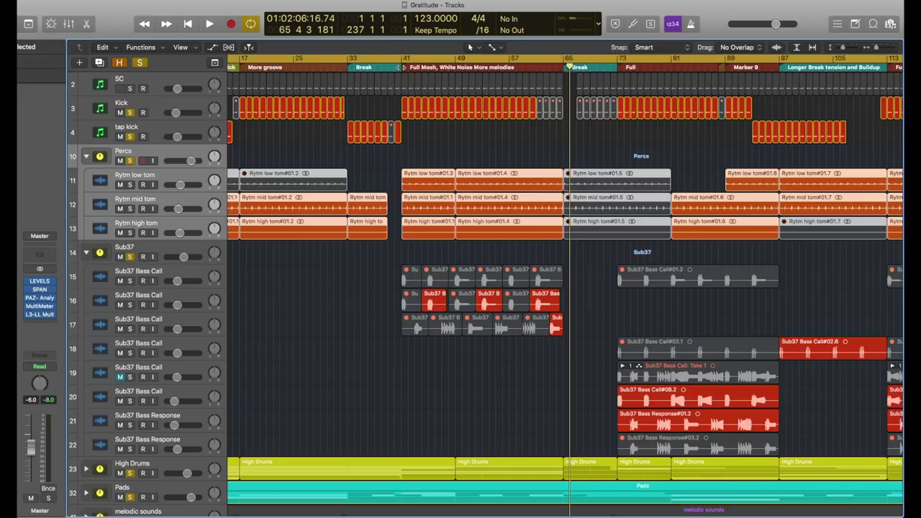
left_click(399, 67)
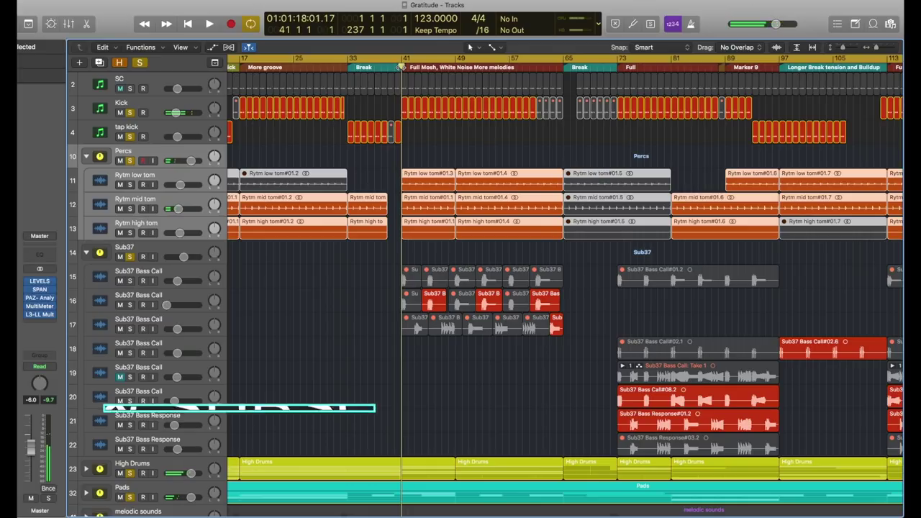
key("space")
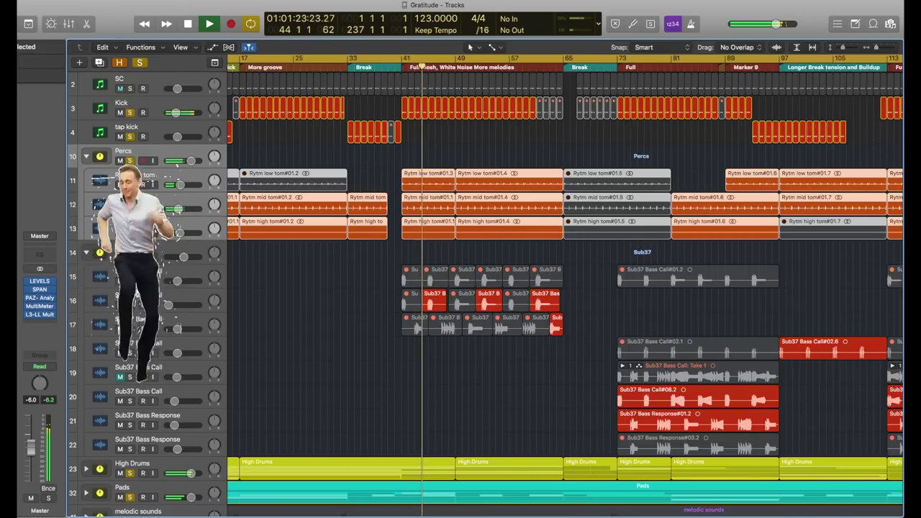
- Take Sub37, Pads and High Drums out of solo so the percussion plays with only the kicks
left_click(130, 257)
scroll(127, 453, "down", 2)
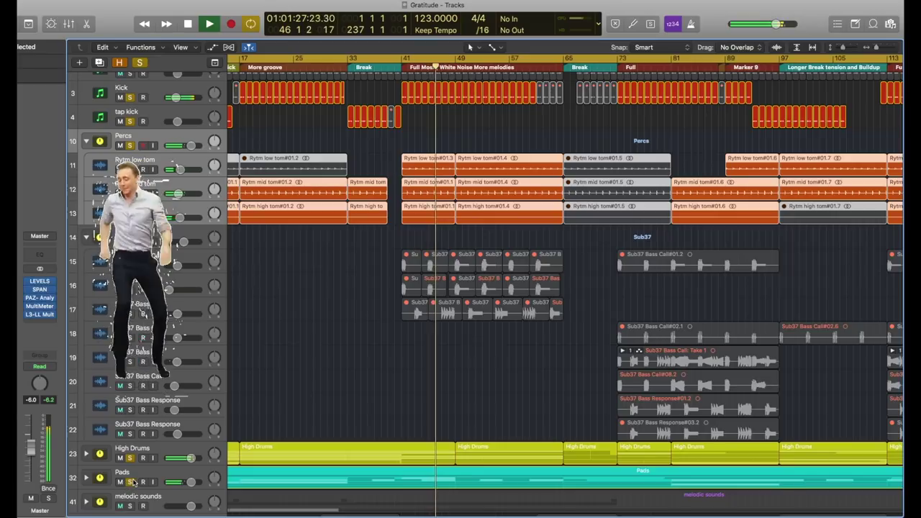
left_click(129, 482)
left_click(130, 458)
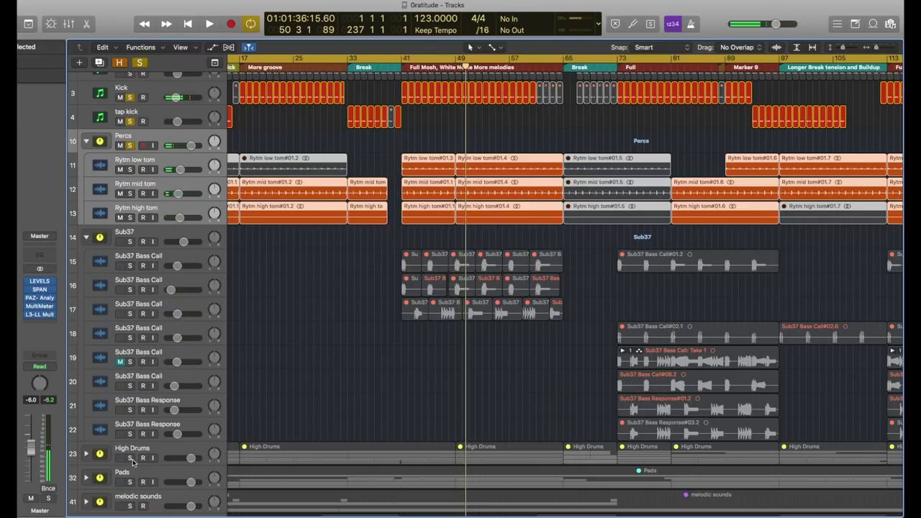
- Add the Sub37 stack to the soloed kicks and percussion and play them together from the Full section at bar 113
left_click(154, 161)
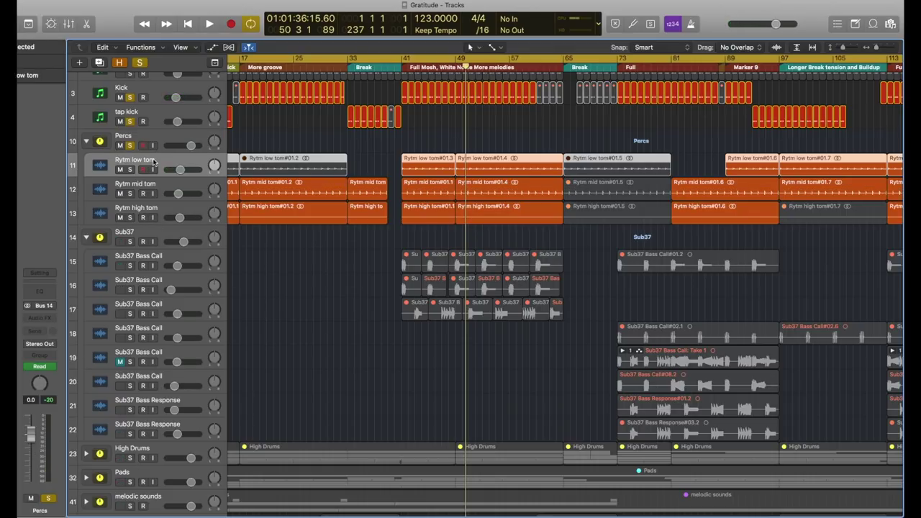
scroll(545, 352, "right", 5)
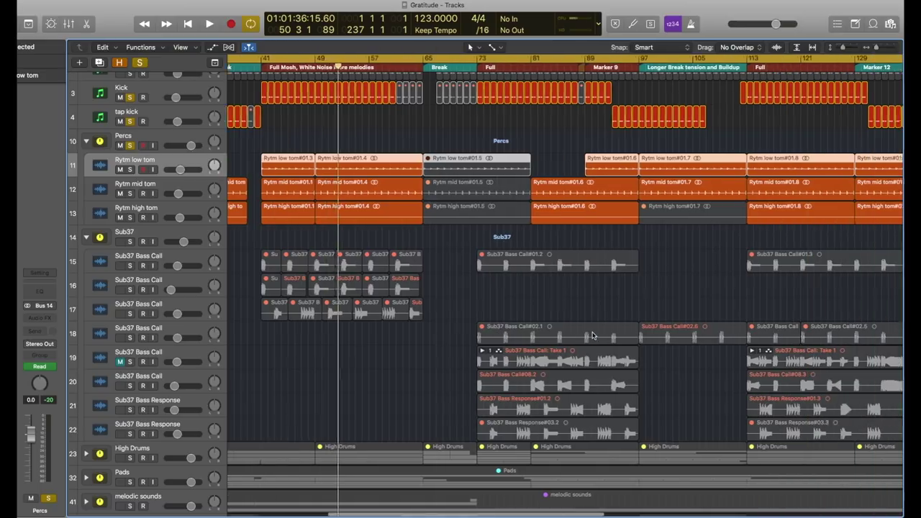
left_click(131, 242)
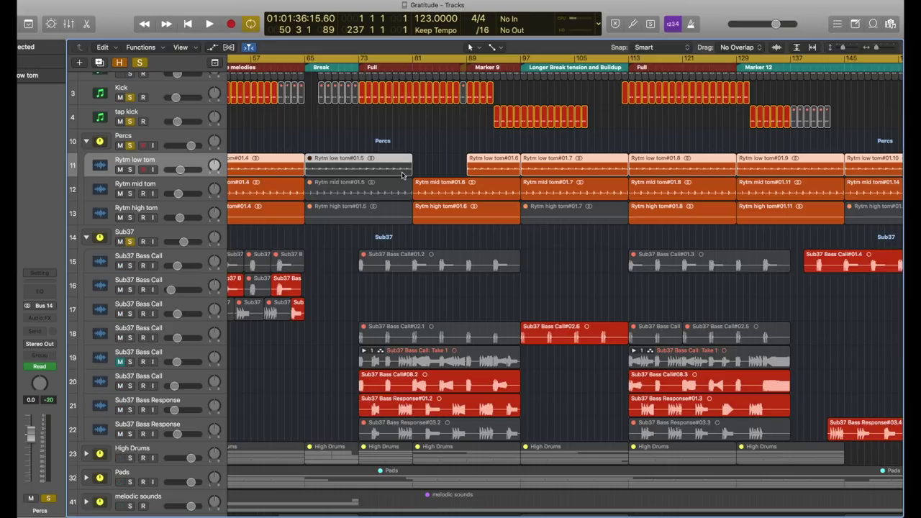
scroll(451, 194, "right", 5)
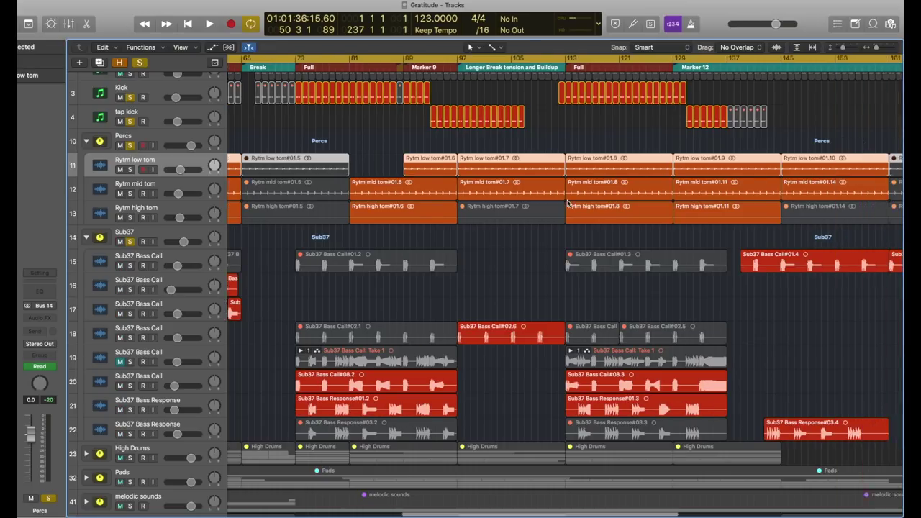
scroll(567, 202, "right", 1)
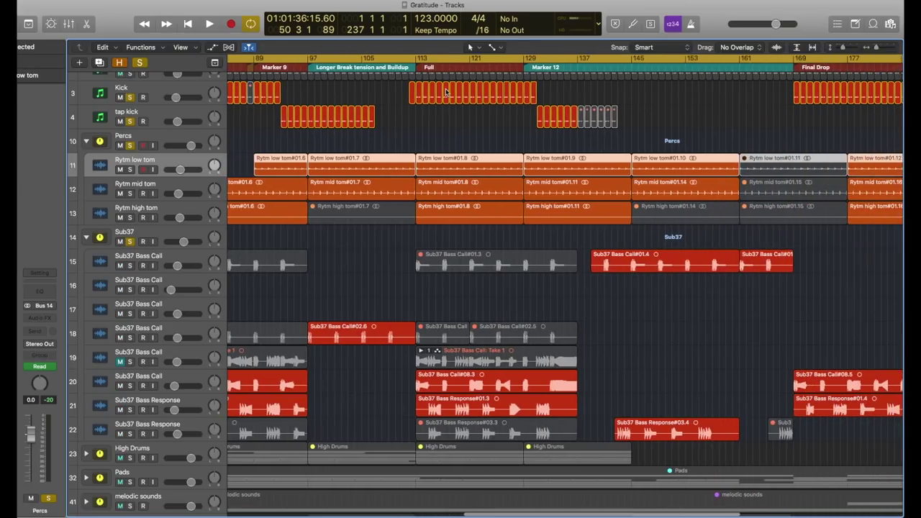
left_click(416, 67)
key("space")
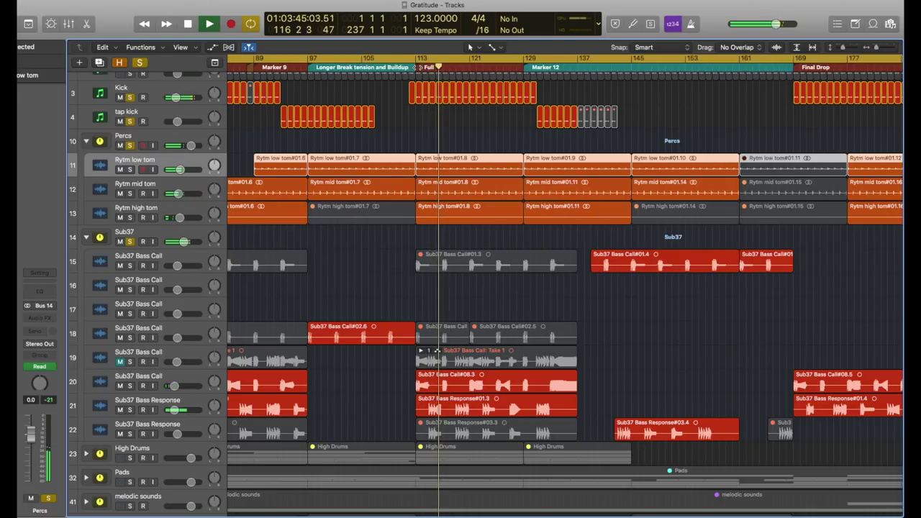
left_click(517, 68)
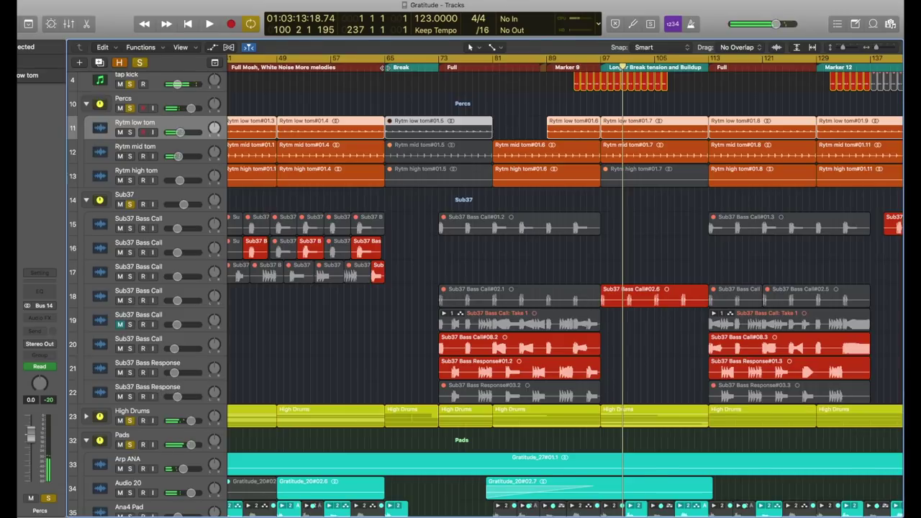
- Collapse the Pads stack and expand the melodic sounds stack in the track list
scroll(84, 160, "down", 5)
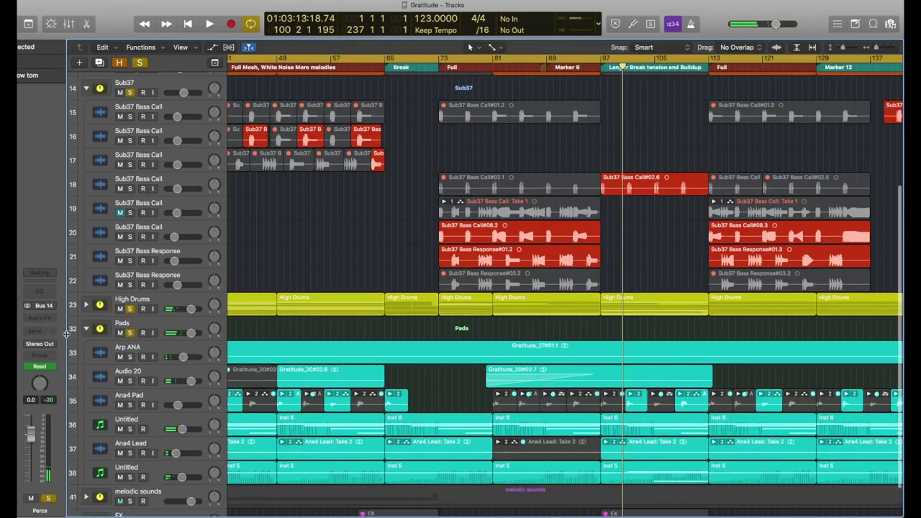
left_click(86, 330)
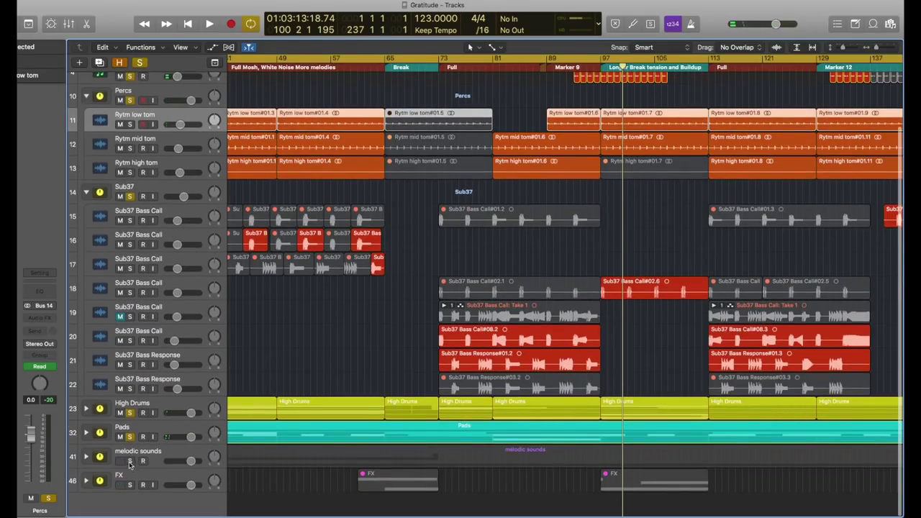
left_click(139, 455)
left_click(84, 457)
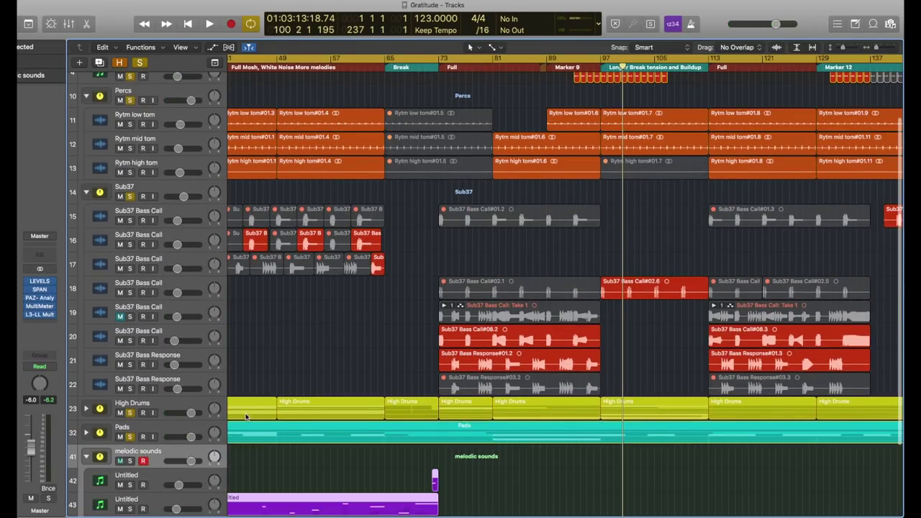
- Examine the melodic sounds regions across the whole arrangement and select the stack's lowest track, number 45
scroll(247, 417, "left", 10)
scroll(247, 418, "down", 3)
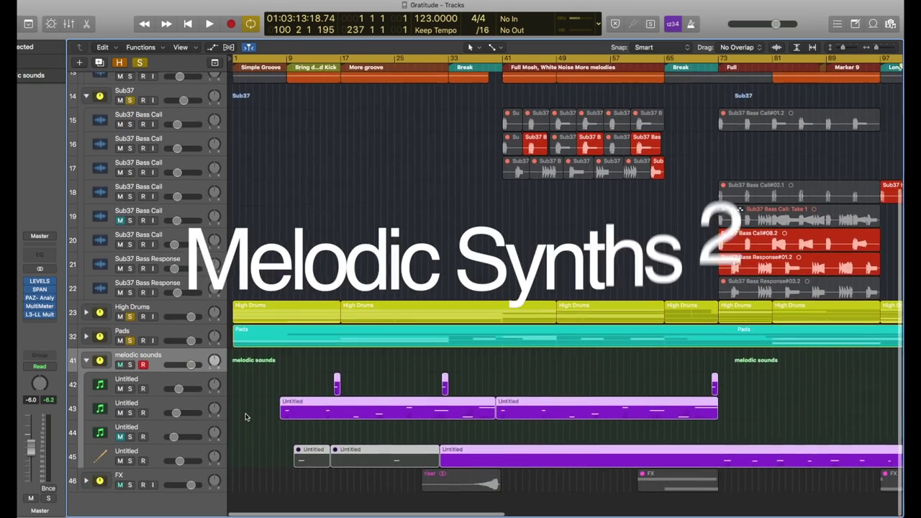
scroll(244, 417, "right", 10)
scroll(245, 415, "right", 10)
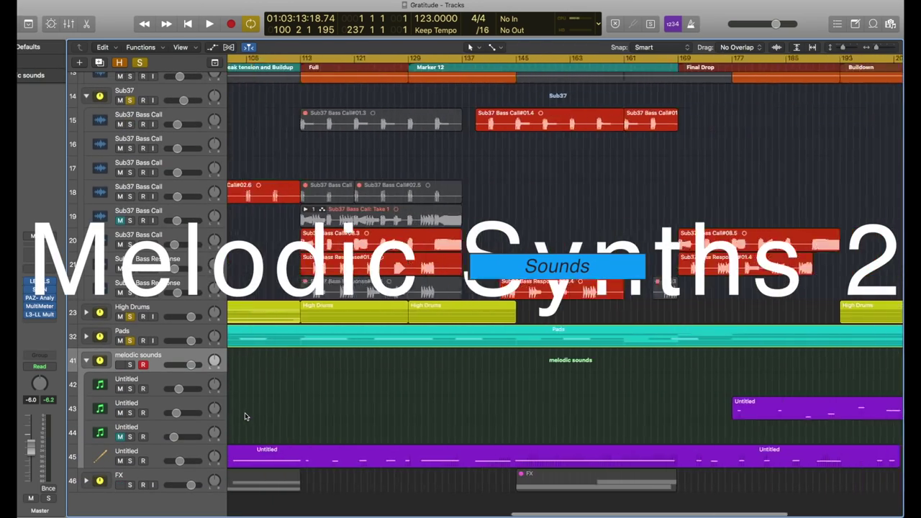
scroll(244, 415, "left", 5)
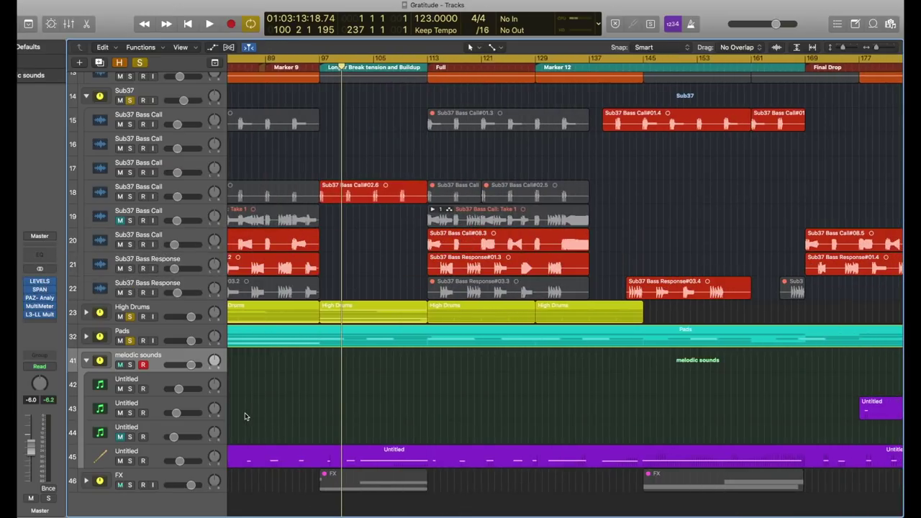
scroll(301, 254, "left", 10)
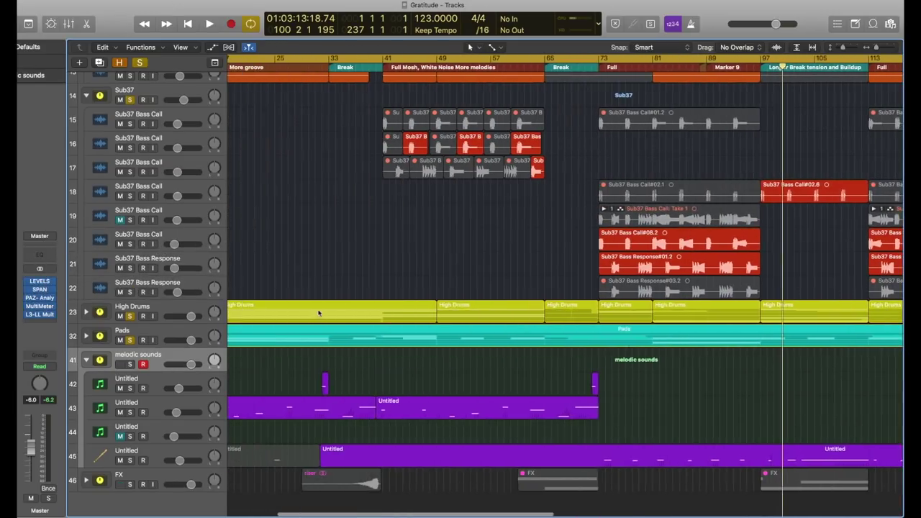
left_click(166, 446)
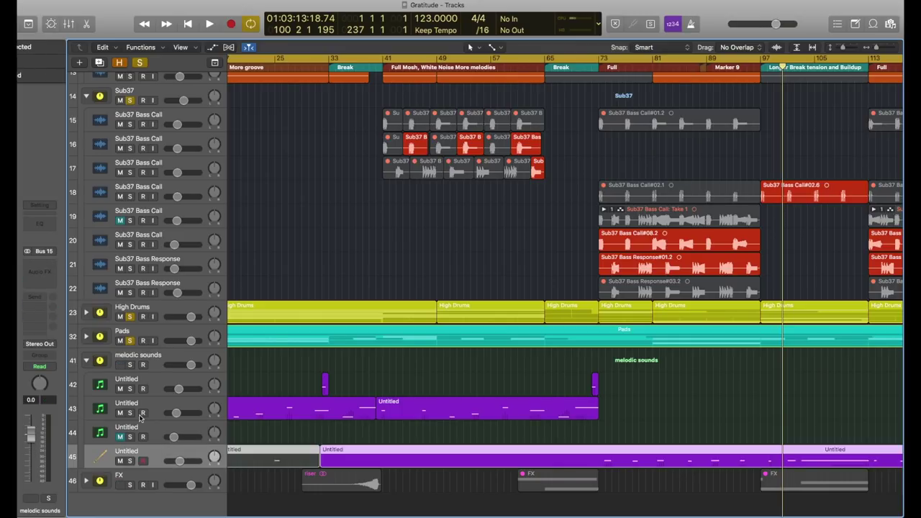
- Show the Cathedral Solo Horn sound in Equator on track 43, switch it from Player to Full view, and close the plug-in
left_click(163, 405)
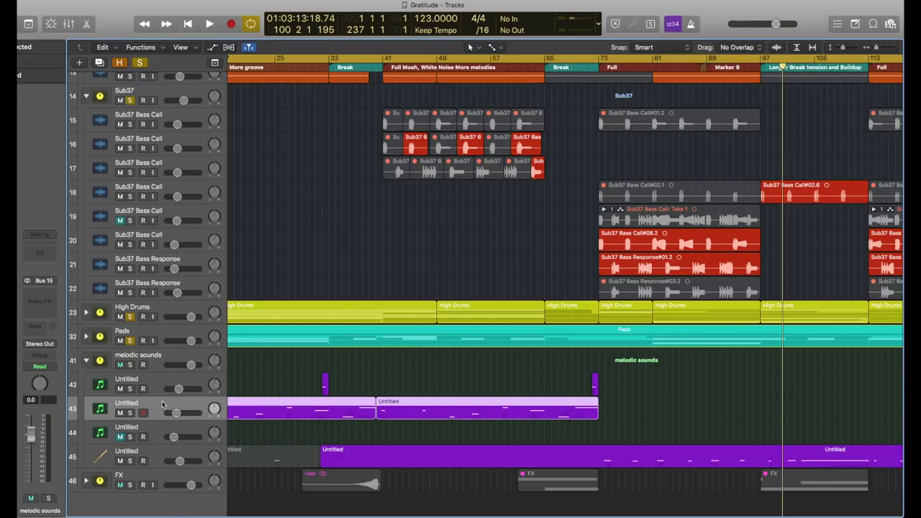
key("v")
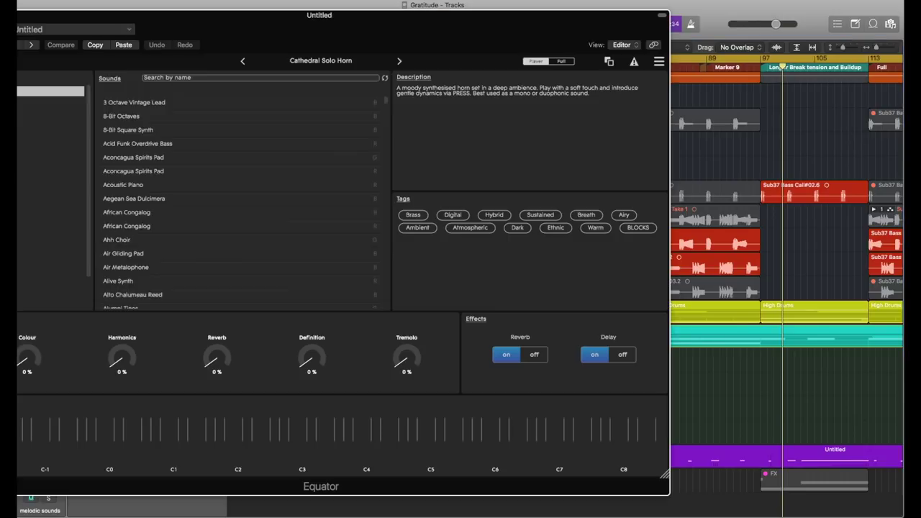
left_click_drag(187, 24, 329, 24)
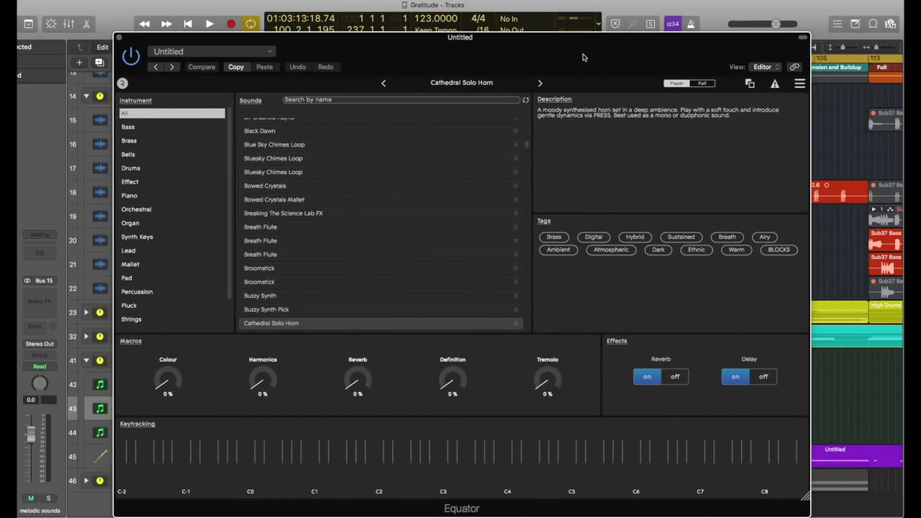
left_click_drag(584, 57, 568, 22)
left_click(692, 52)
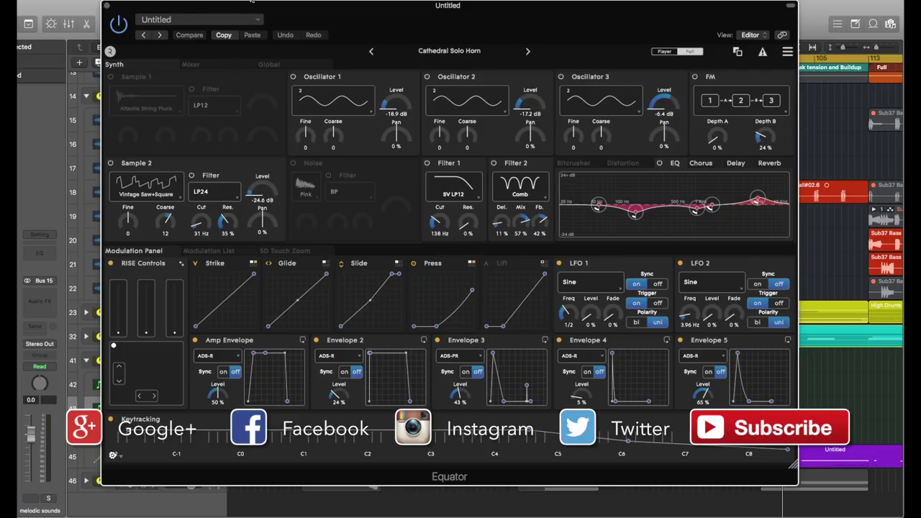
left_click(106, 6)
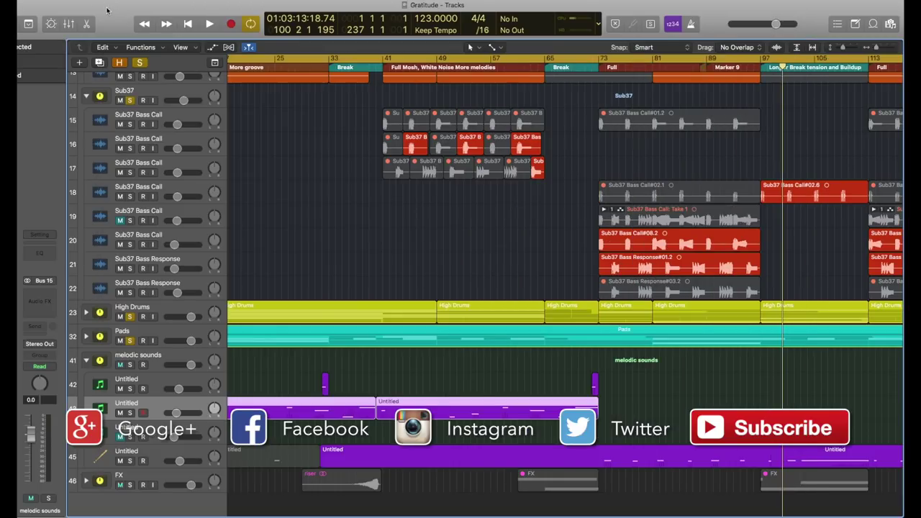
- Solo only the melodic sounds stack and play it from the Simple Groove section, skipping ahead to about bar 13
scroll(257, 165, "left", 5)
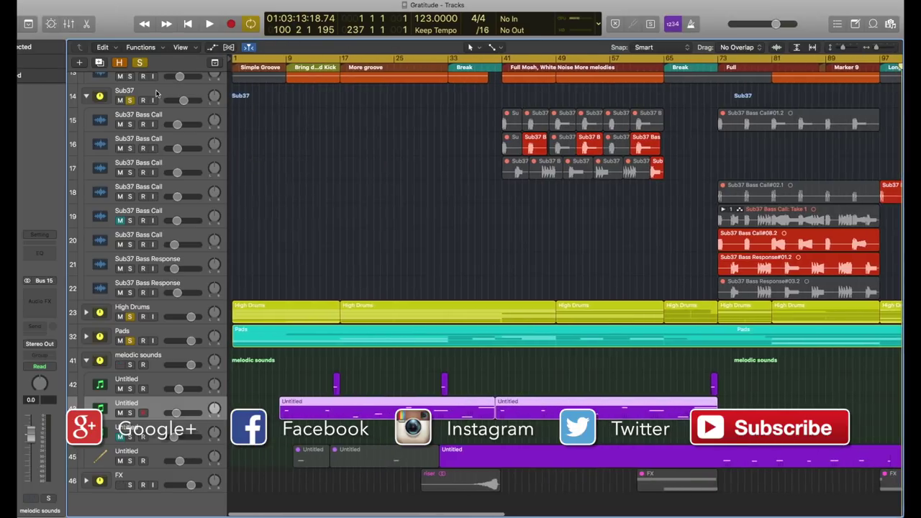
left_click(130, 365)
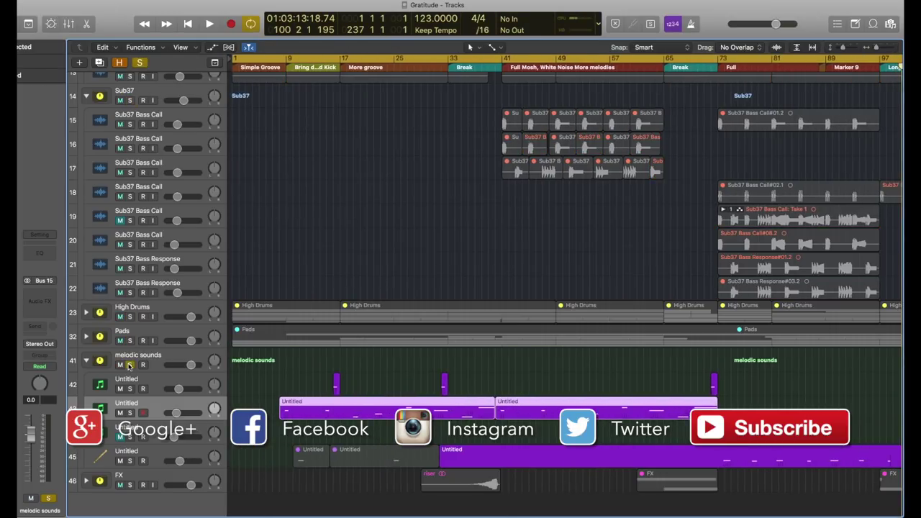
double_click(272, 69)
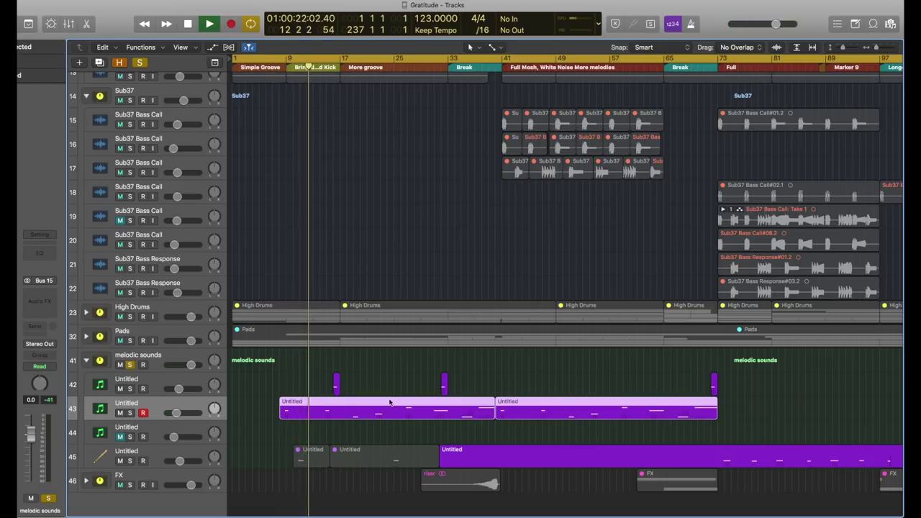
left_click(315, 67)
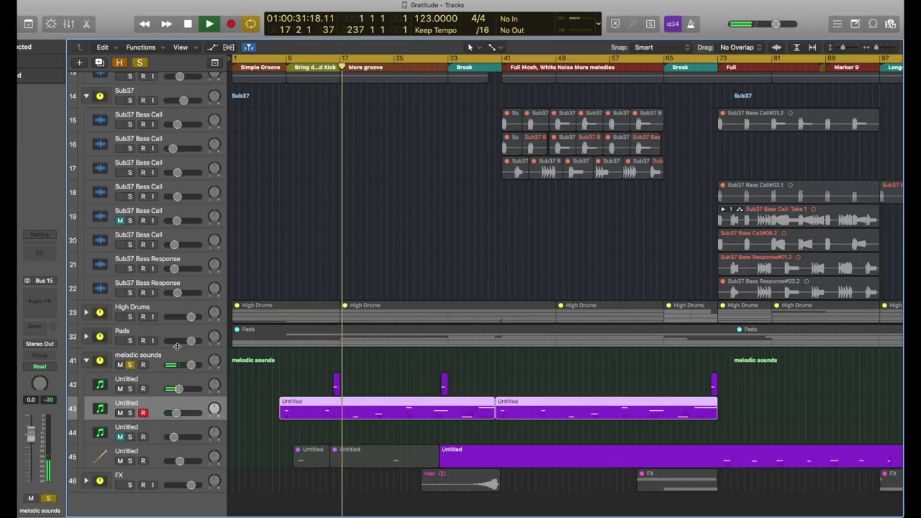
- Stop playback and show the Arpeggiator on melodic sounds track 42, keeping its window clear of the track's first regions
left_click(160, 379)
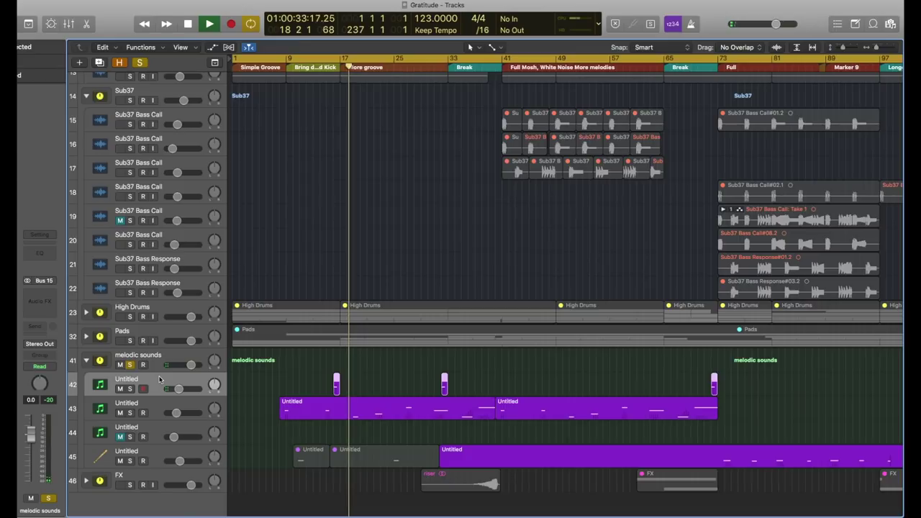
key("space")
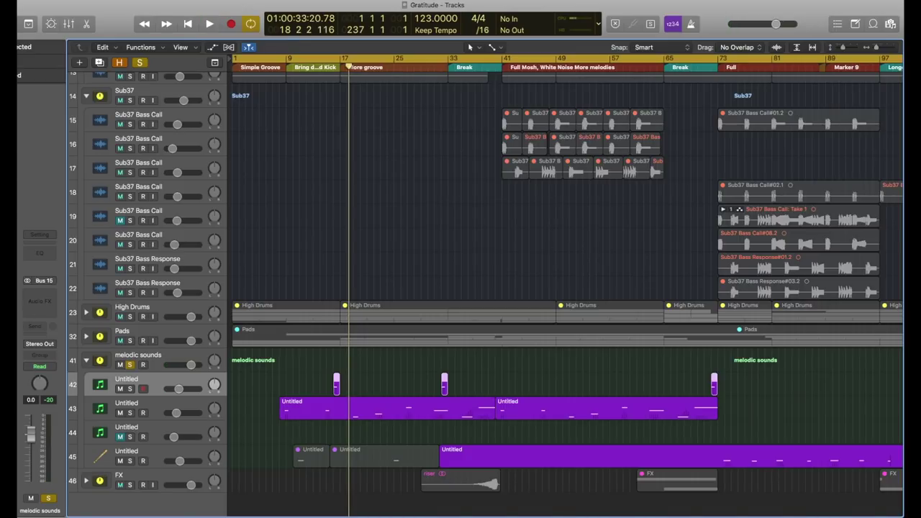
key("v")
left_click_drag(226, 27, 629, 55)
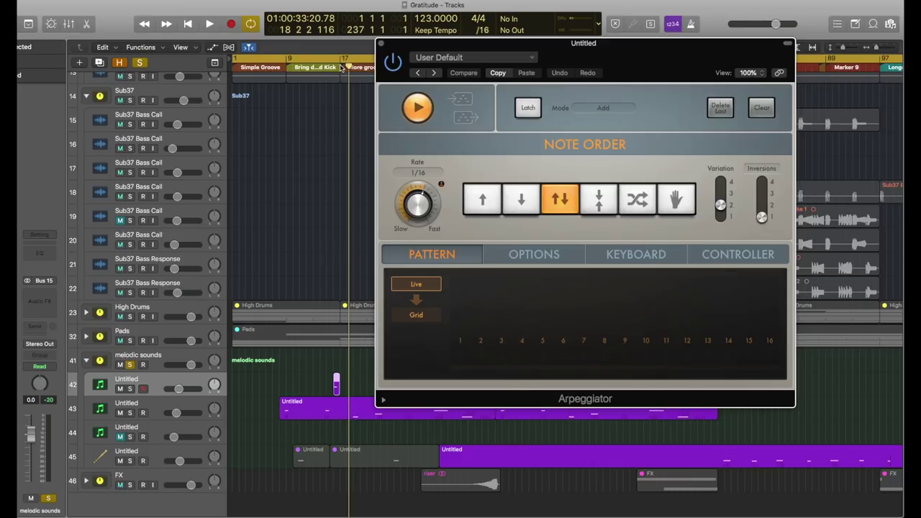
left_click(120, 414)
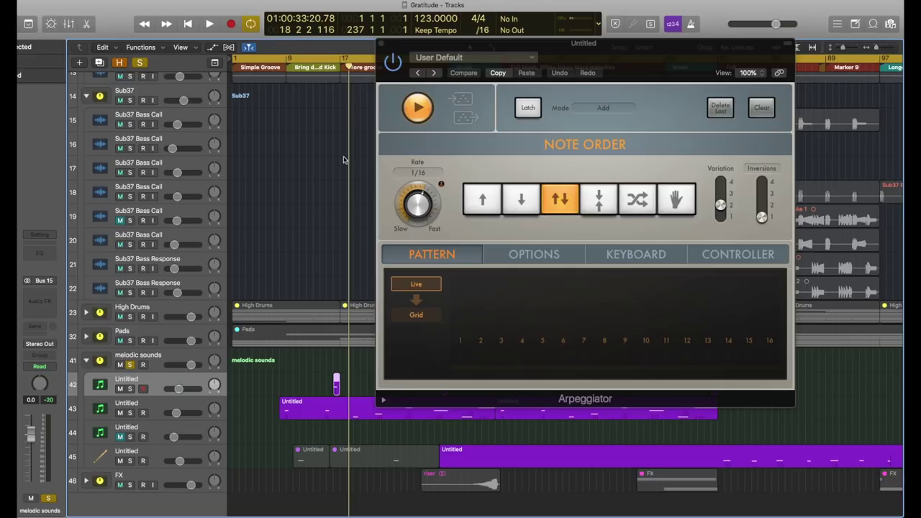
left_click_drag(447, 37, 619, 22)
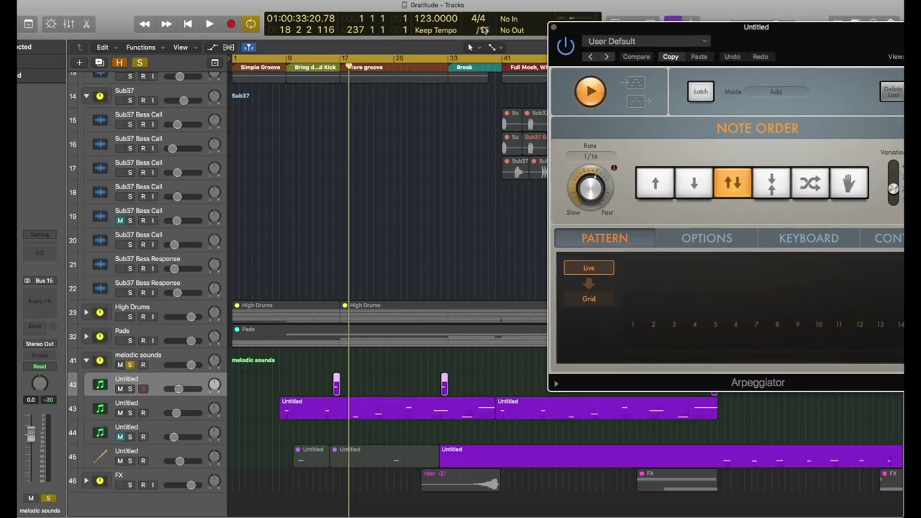
- Play the arpeggiated part of track 42 from bar 32, just before the first Break
left_click(446, 70)
left_click(440, 67)
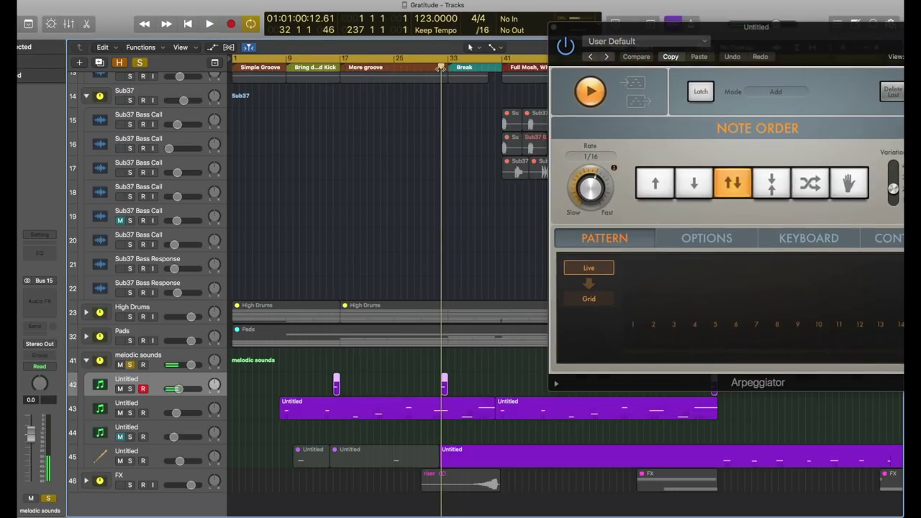
key("space")
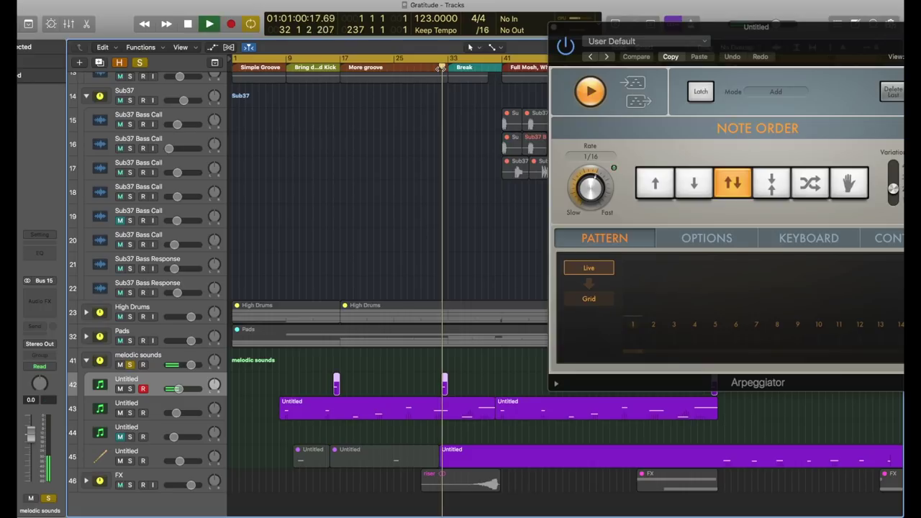
- Play the melodic sounds through the Break before bar 73, stop playback, and take the melodic sounds stack out of solo
scroll(442, 72, "right", 10)
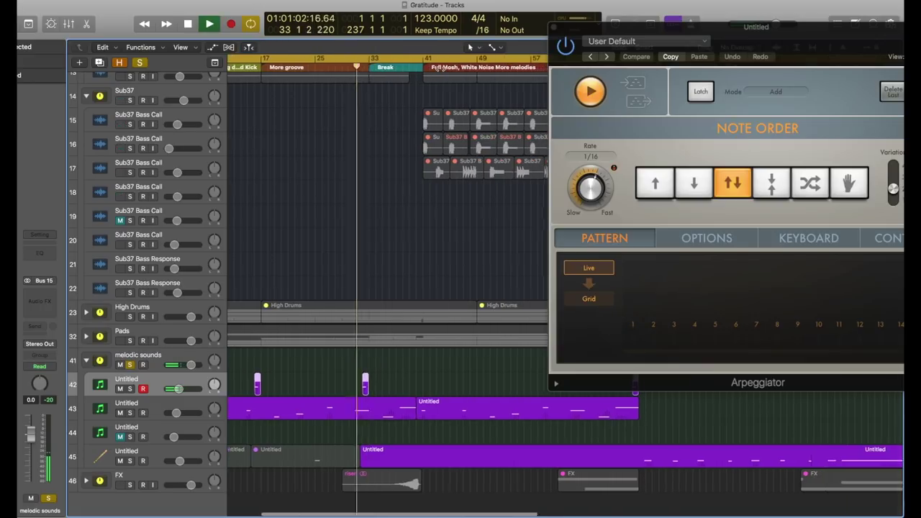
double_click(395, 67)
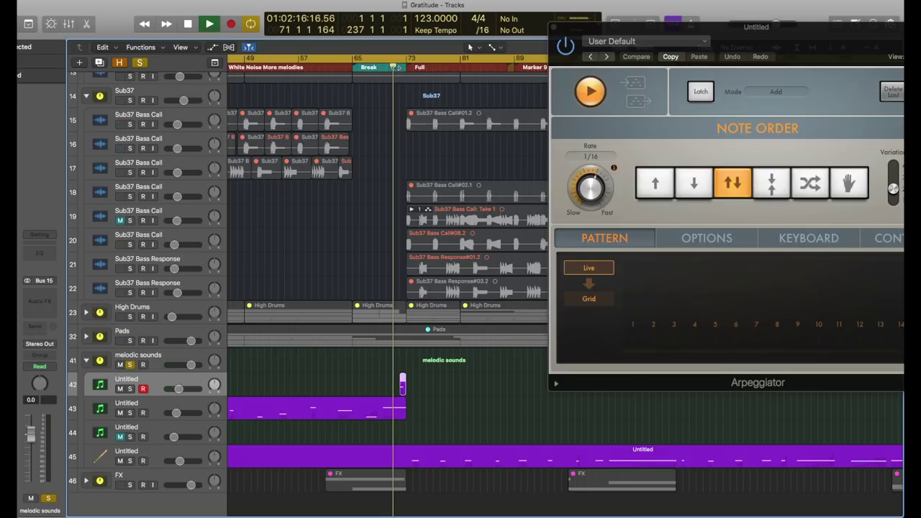
left_click(372, 68)
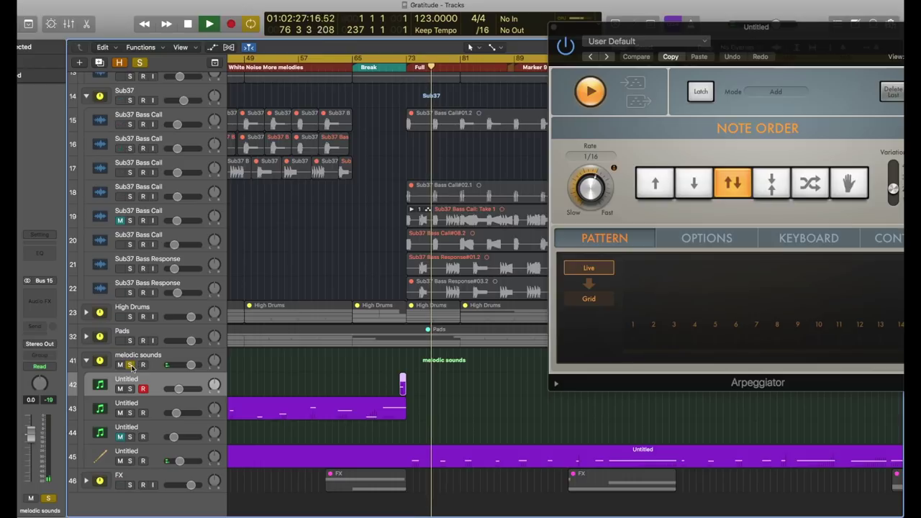
key("space")
left_click(130, 365)
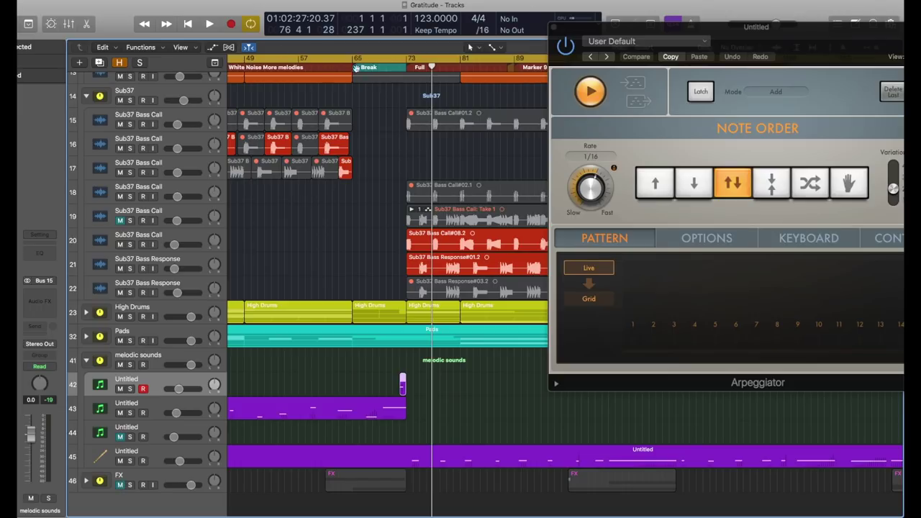
- Expand the Pads stack and play the full arrangement from the first Break at bar 33, with the melodic sounds tracks in view
scroll(351, 69, "left", 10)
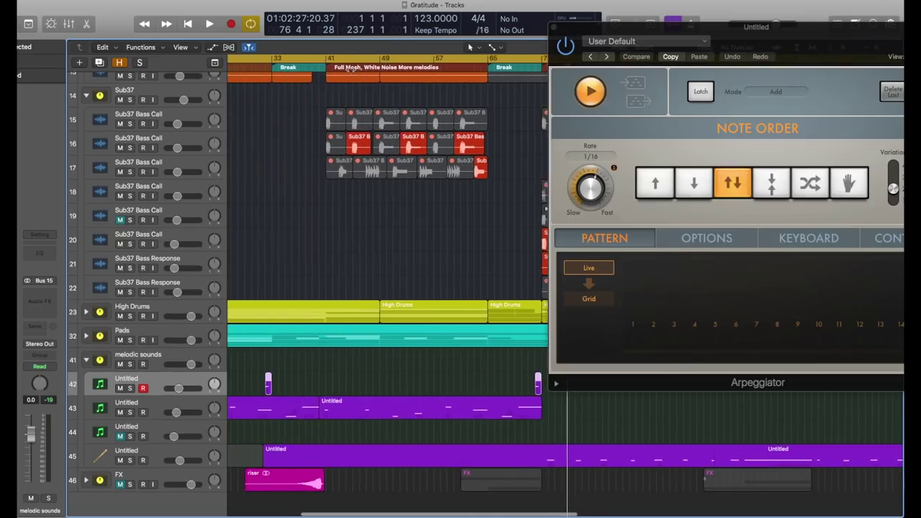
left_click(86, 336)
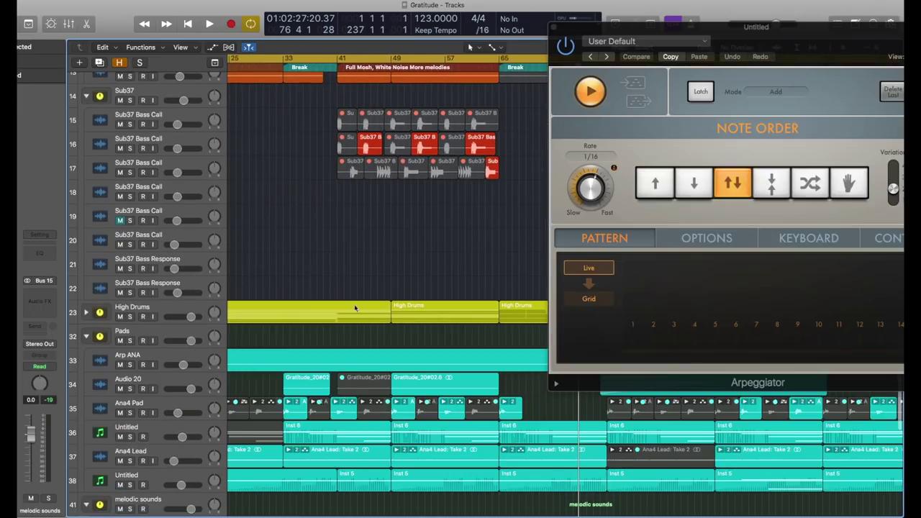
double_click(282, 70)
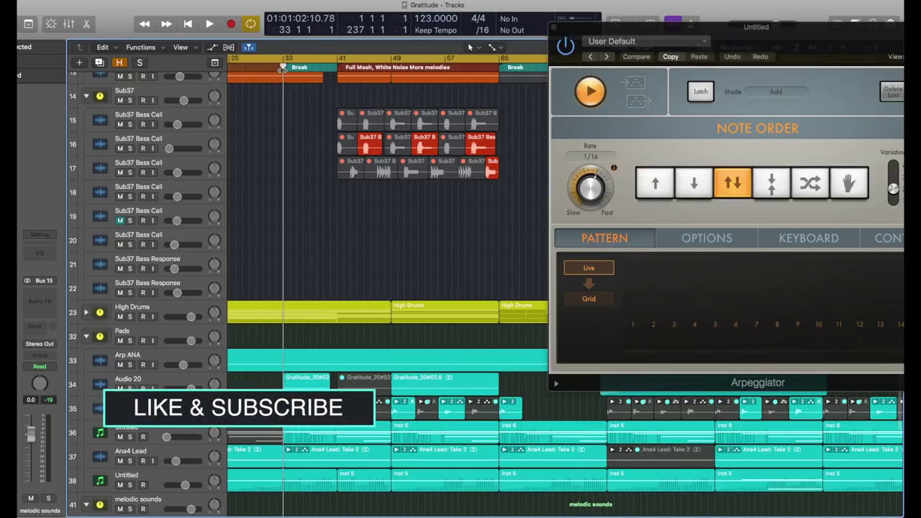
scroll(282, 69, "right", 10)
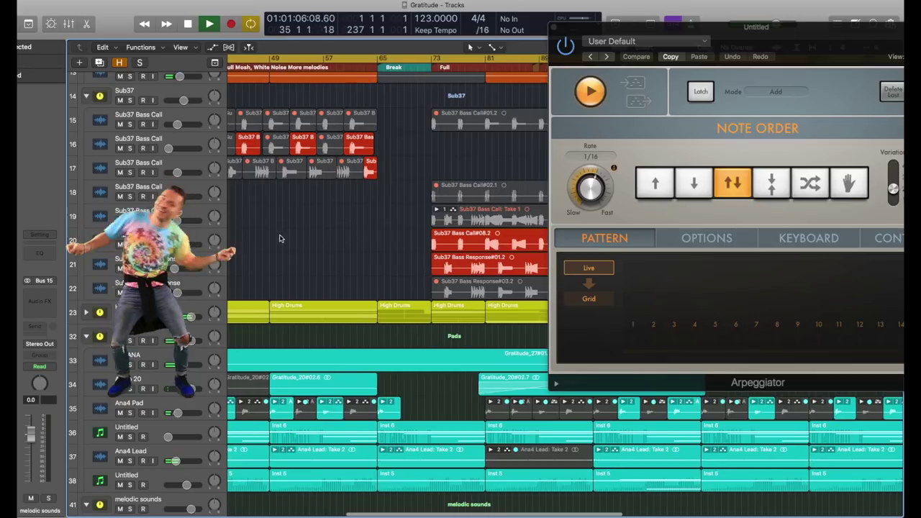
scroll(303, 340, "down", 8)
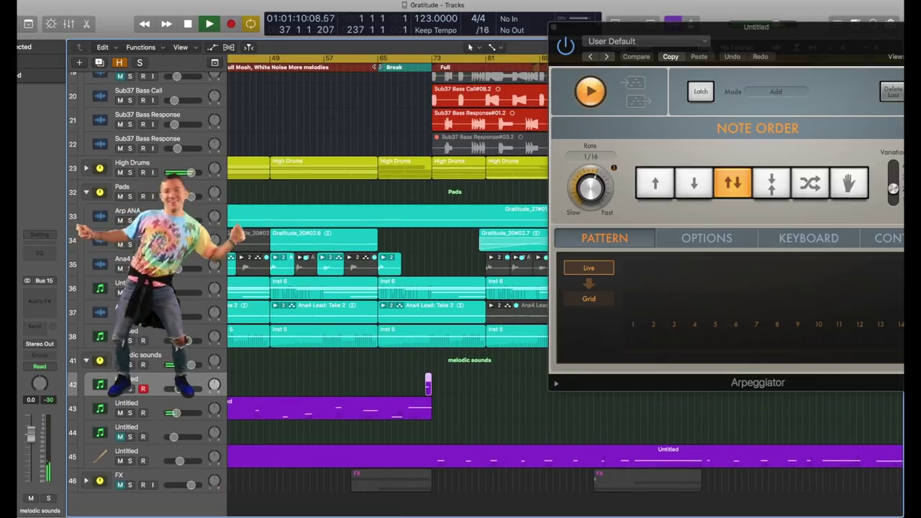
- Continue playback from the Break at bar 65 into the Full section, close the Arpeggiator window, and stop around bar 80
left_click(379, 67)
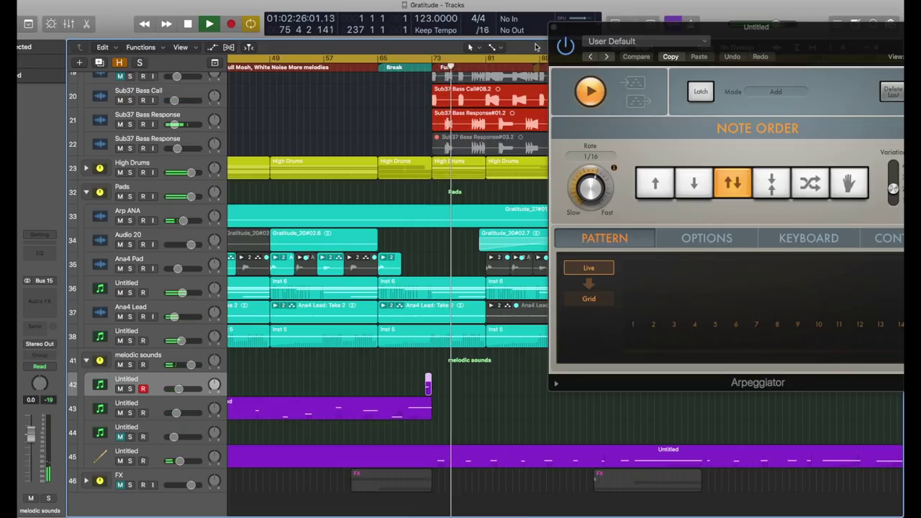
left_click(553, 28)
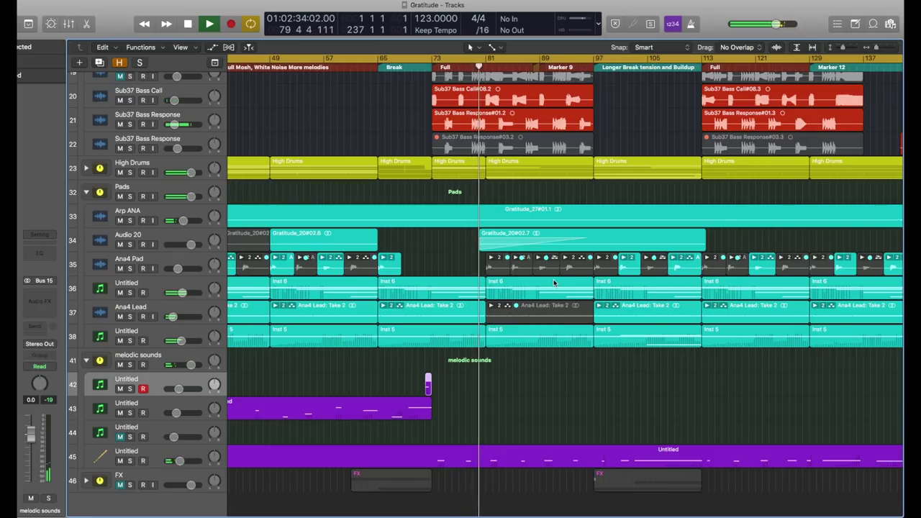
key("space")
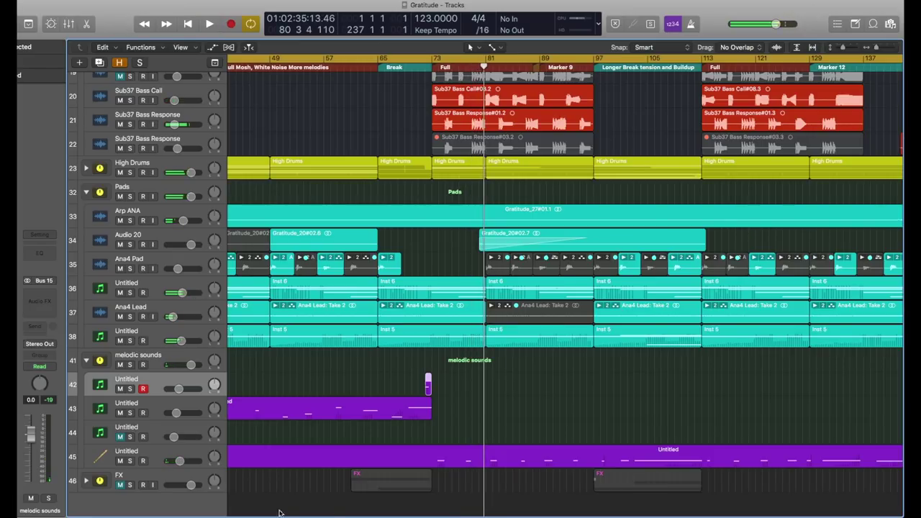
- Solo melodic sounds track 45 together with the Sub37 stack and play them from the Full section at bar 73
left_click(146, 457)
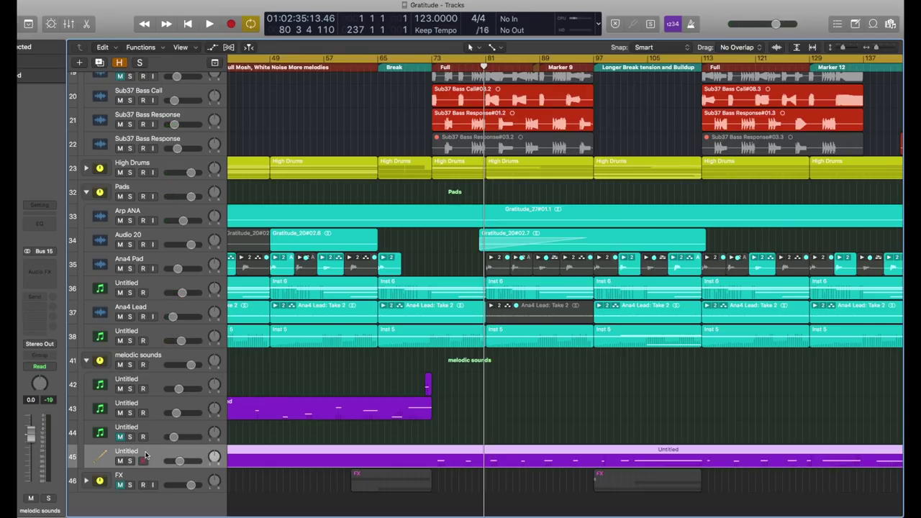
left_click(130, 461)
scroll(164, 408, "up", 5)
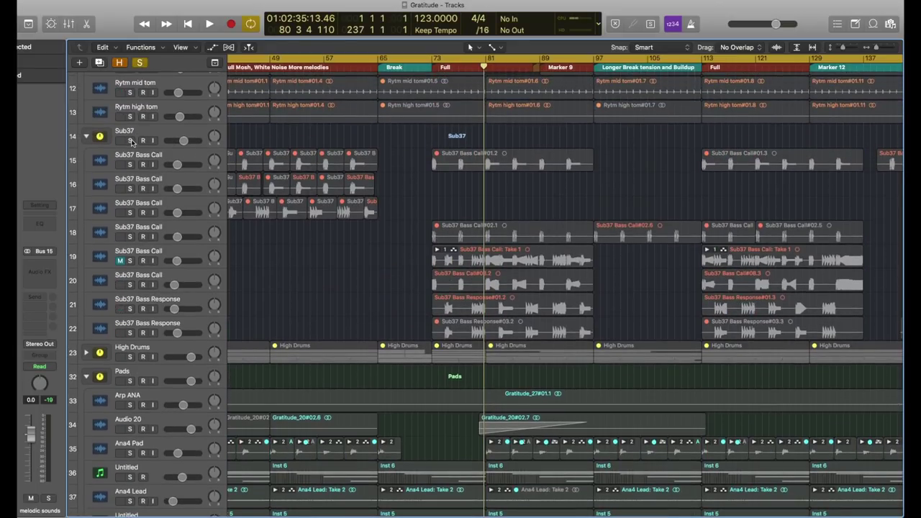
left_click(130, 140)
left_click(429, 66)
key("space")
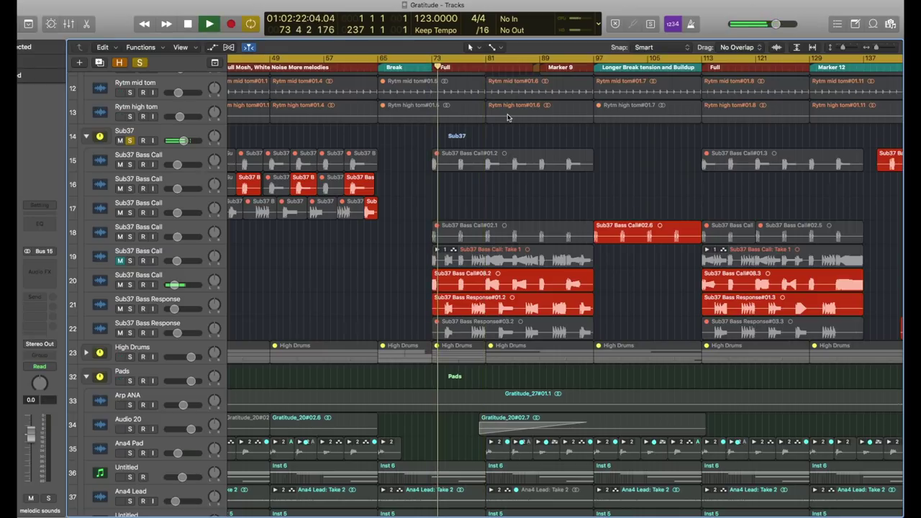
- Stop around bar 83, show the Dubstation 2 and H-Delay plug-ins of track 45 one above the other, and close both windows
scroll(507, 117, "down", 5)
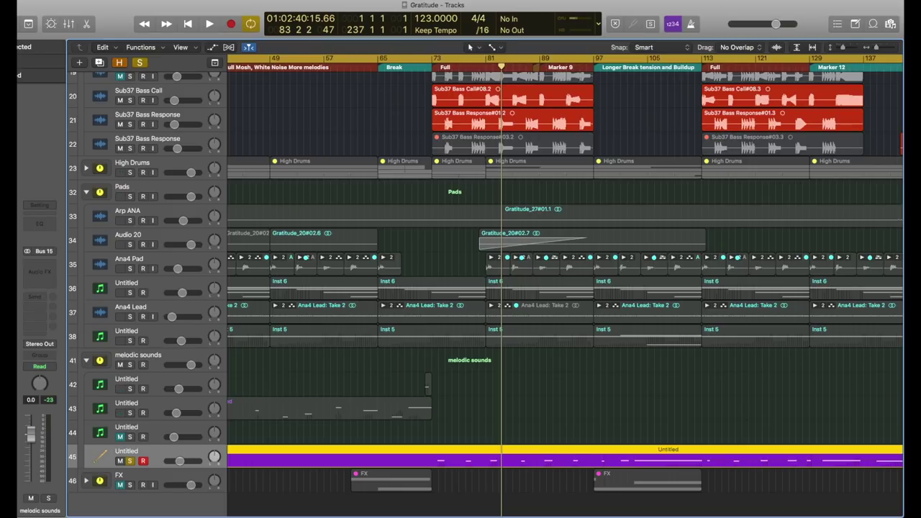
left_click(7, 261)
left_click_drag(96, 15, 280, 28)
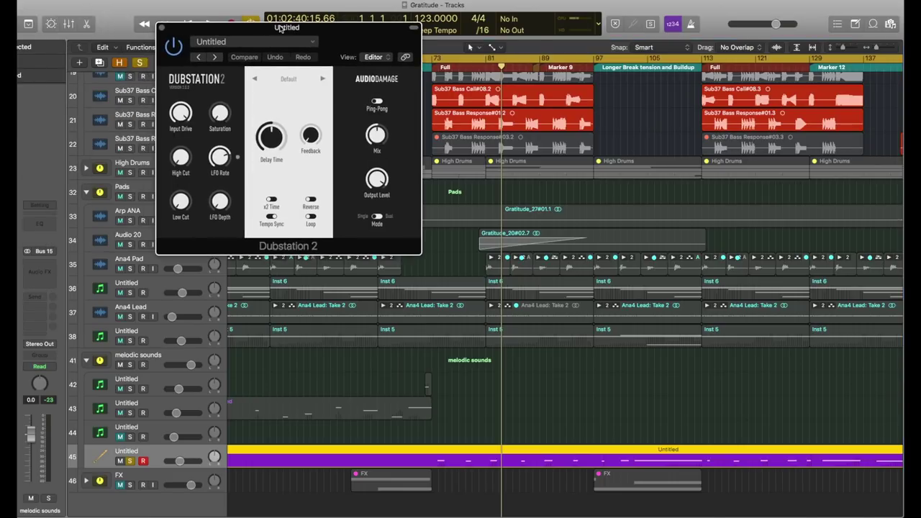
left_click(7, 272)
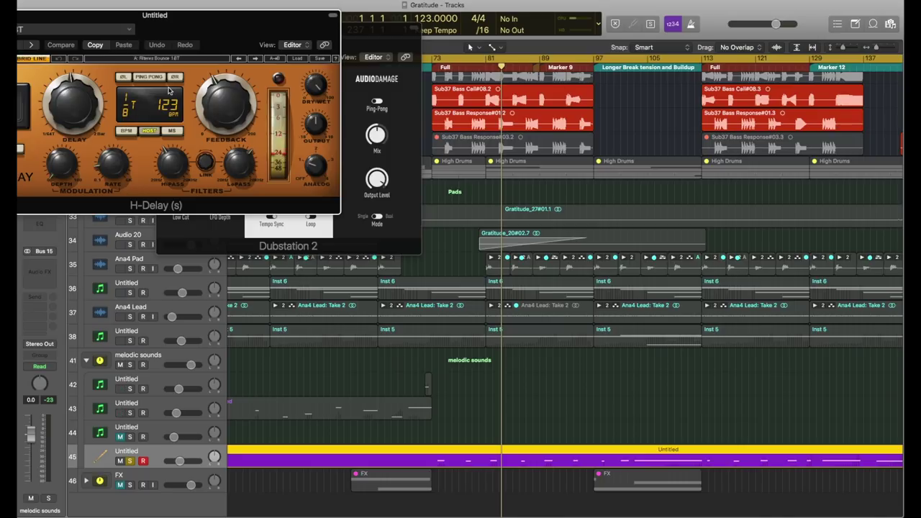
left_click_drag(147, 25, 332, 286)
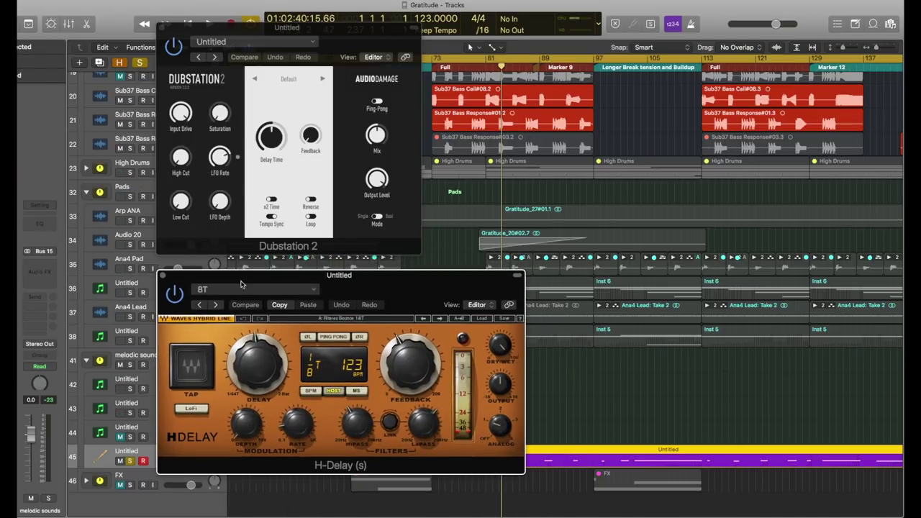
left_click(162, 276)
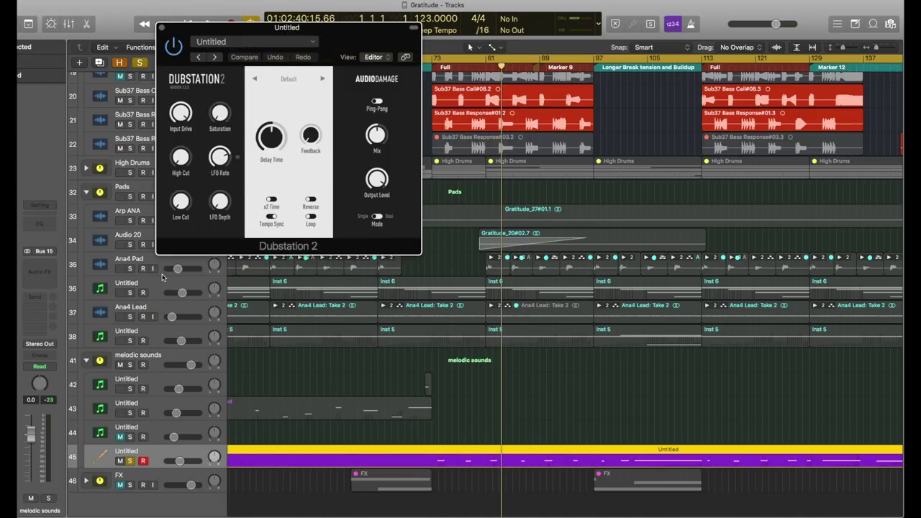
left_click(162, 29)
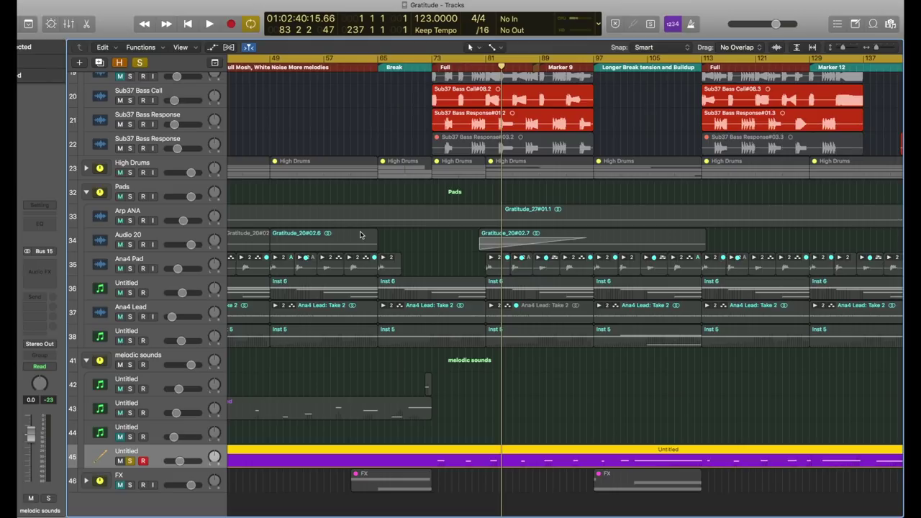
- Play from the Longer Break tension and Buildup section at bar 97 and clear all solos during playback
scroll(361, 235, "left", 10)
scroll(360, 234, "up", 5)
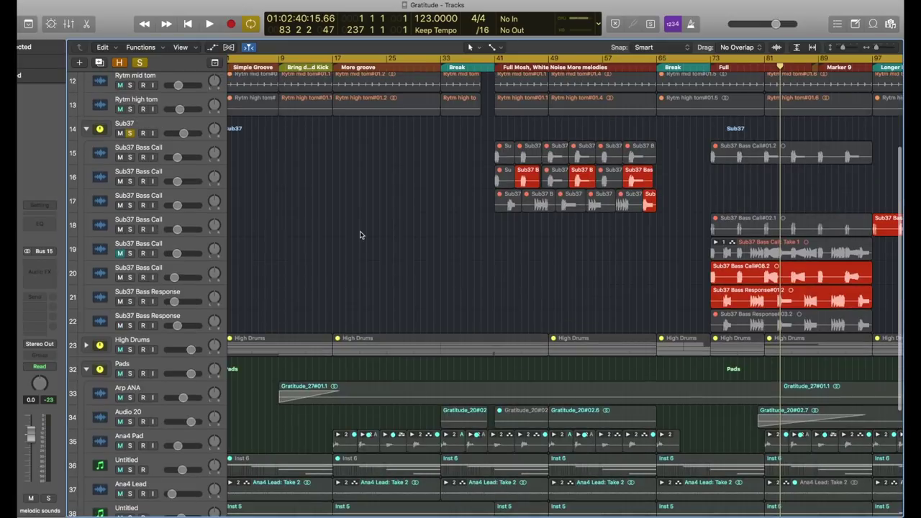
scroll(473, 221, "right", 10)
scroll(472, 221, "down", 5)
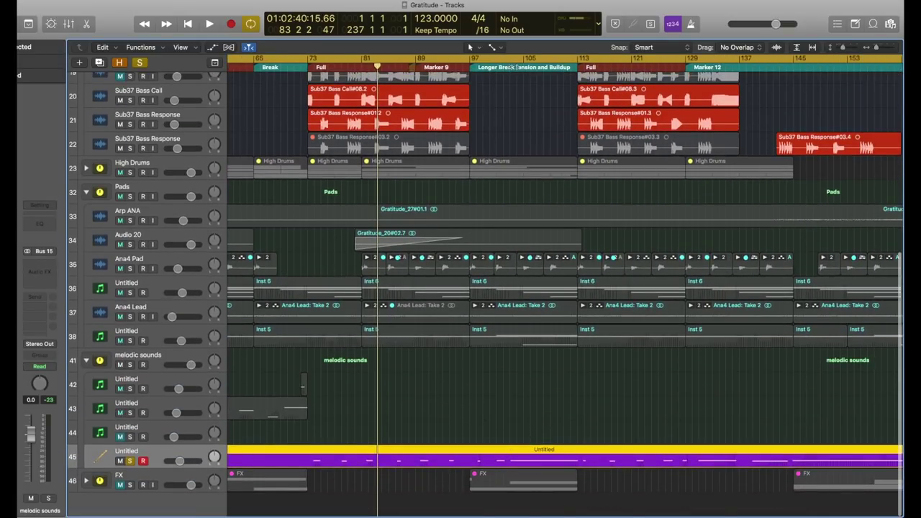
key("space")
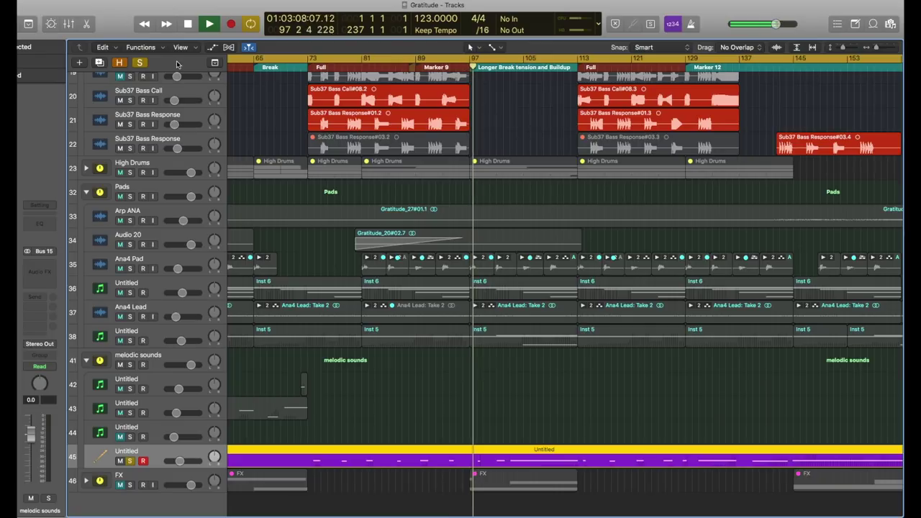
left_click(145, 64)
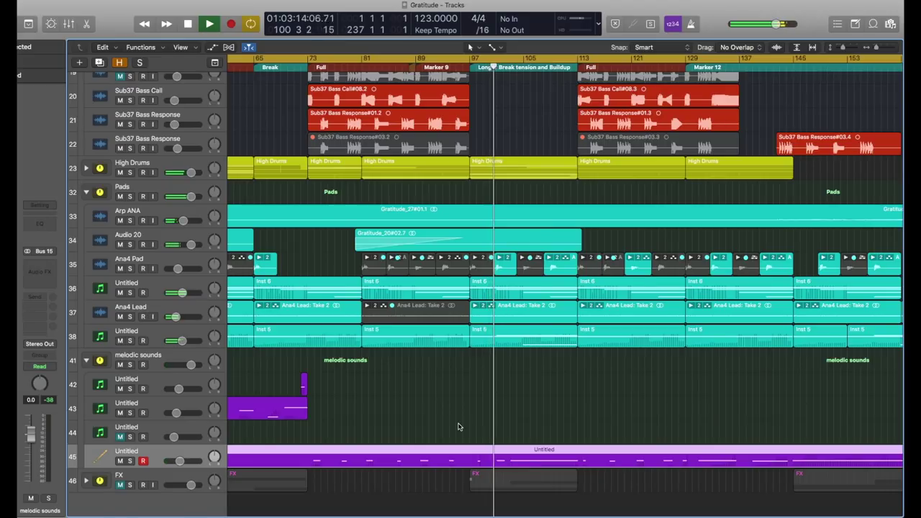
- Move the melodic sounds stack directly below the Sub37 tracks, above High Drums, and select the stack's last track
scroll(457, 427, "up", 3)
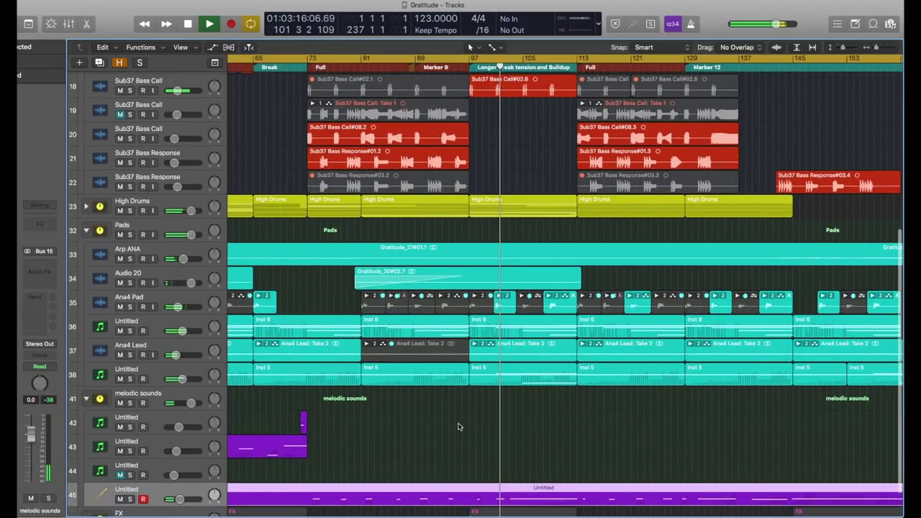
left_click_drag(153, 398, 140, 198)
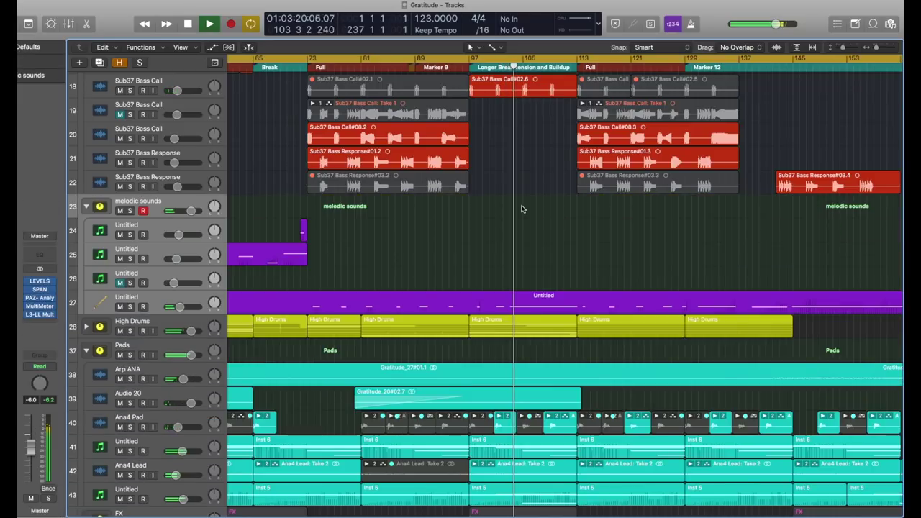
left_click(170, 301)
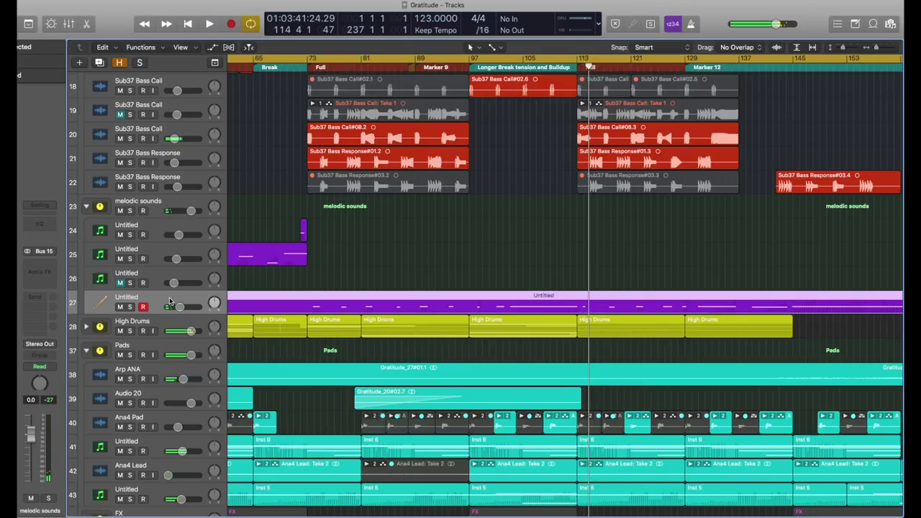
- Expand the FX stack and bring its whitenoize tracks into view from the first Break to the Longer Break section
scroll(170, 301, "down", 2)
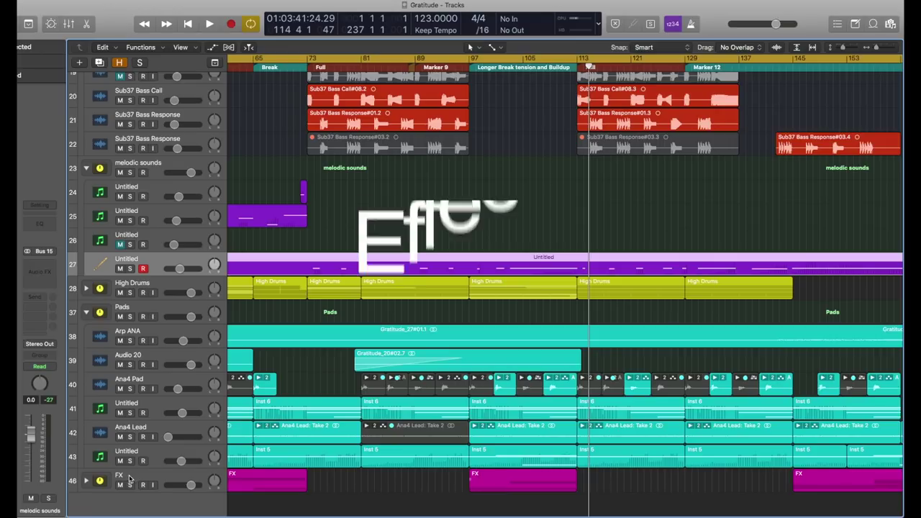
left_click(86, 481)
scroll(333, 424, "left", 5)
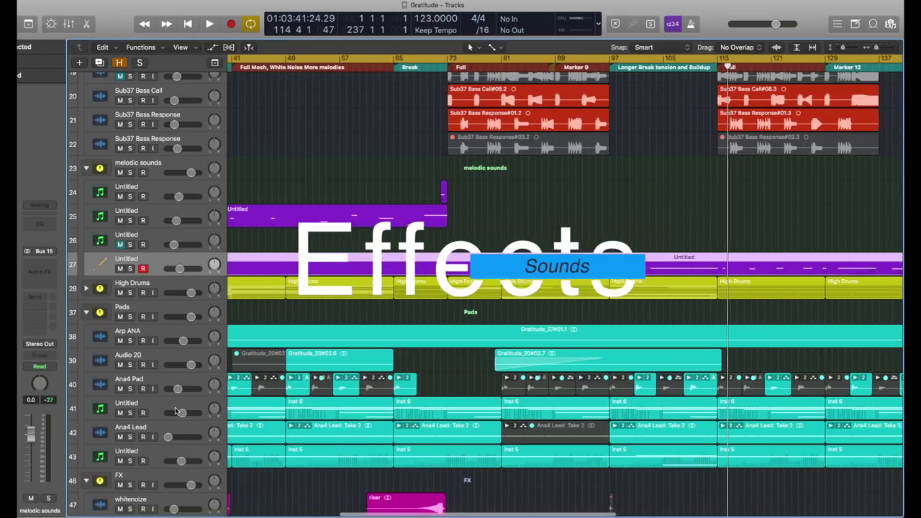
scroll(333, 424, "down", 3)
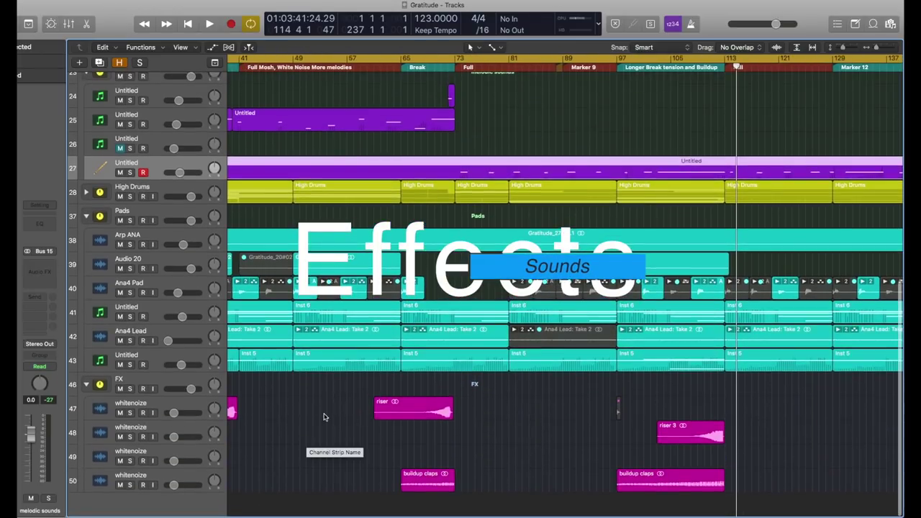
scroll(324, 417, "left", 4)
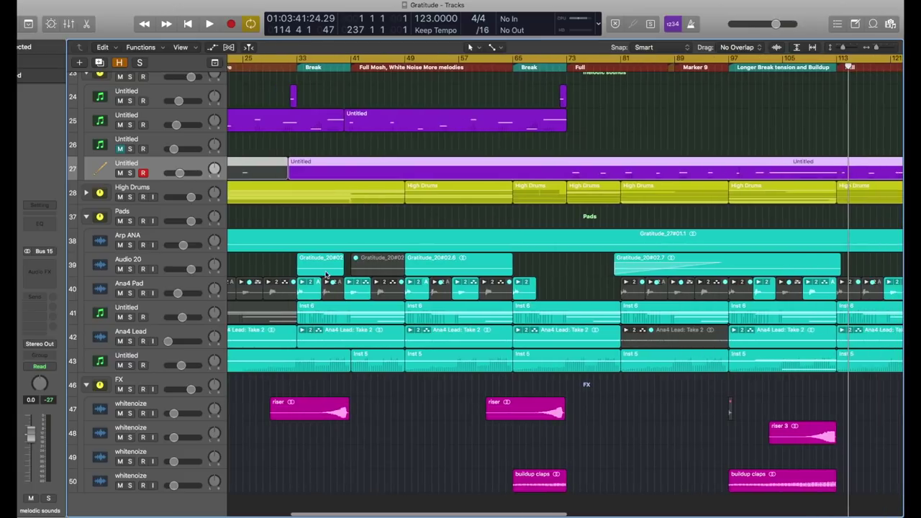
- Solo the FX stack, play its first riser from the Break at bar 33, and stop around bar 41
left_click(130, 389)
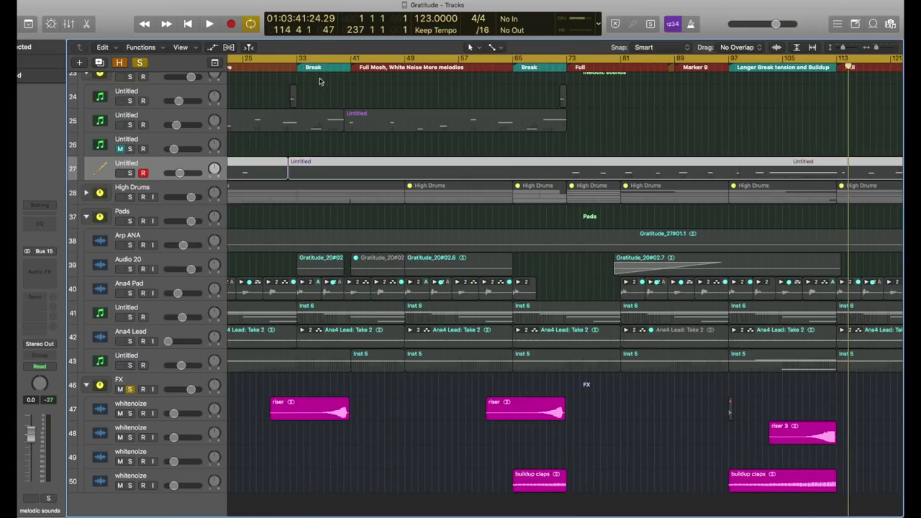
left_click(310, 59)
key("space")
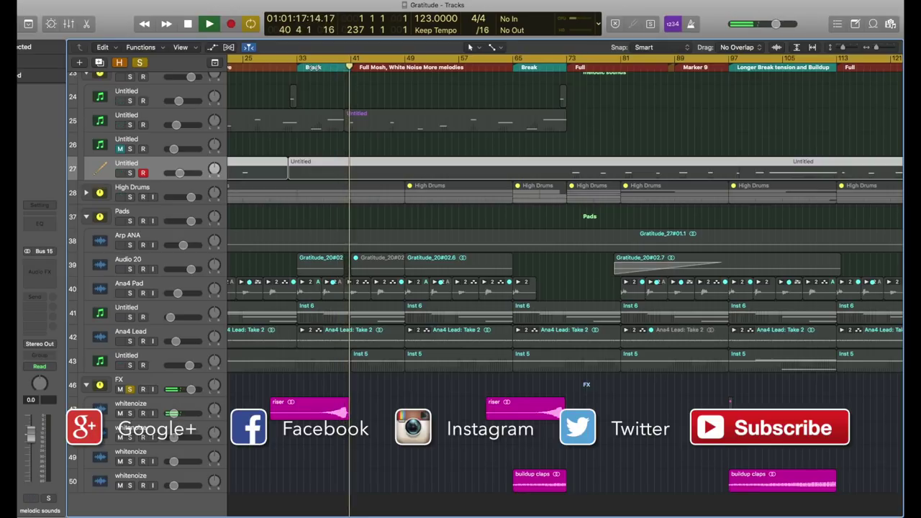
key("space")
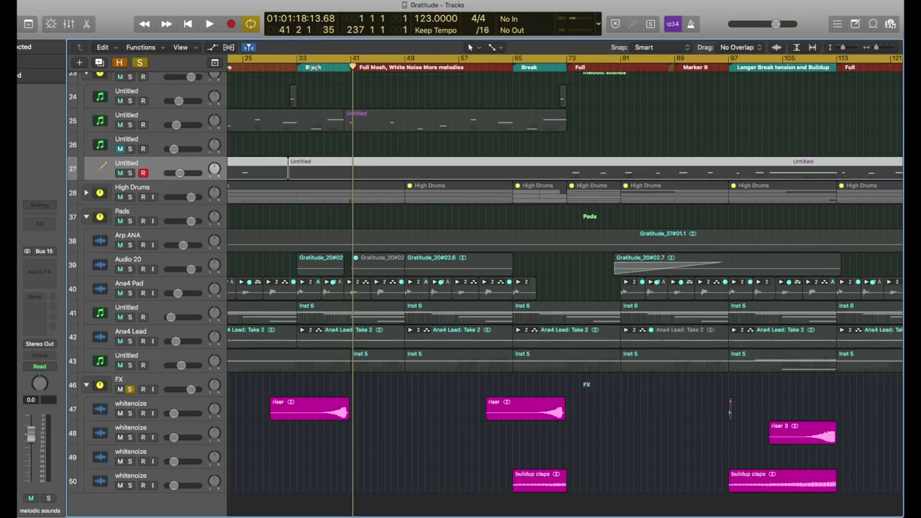
- Play the soloed FX through the Break before bar 73, select the first whitenoize track, and stop at bar 73
double_click(542, 69)
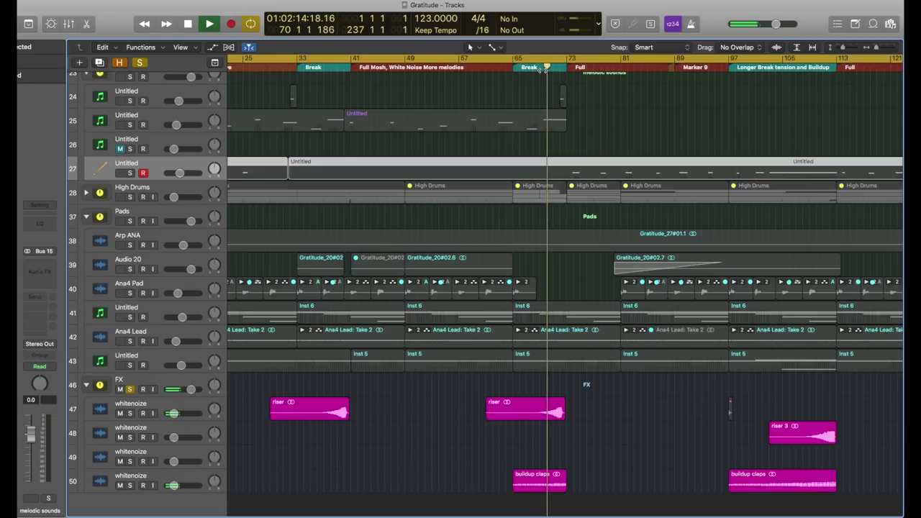
left_click(152, 407)
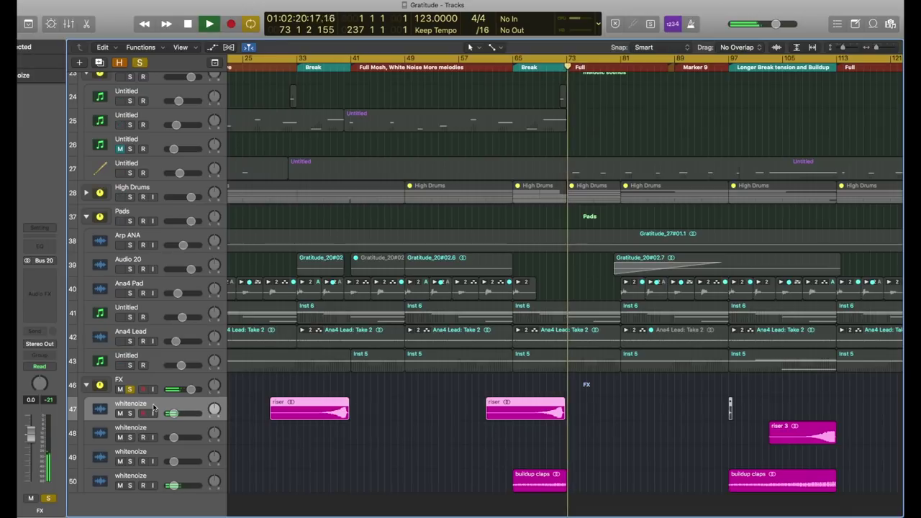
key("space")
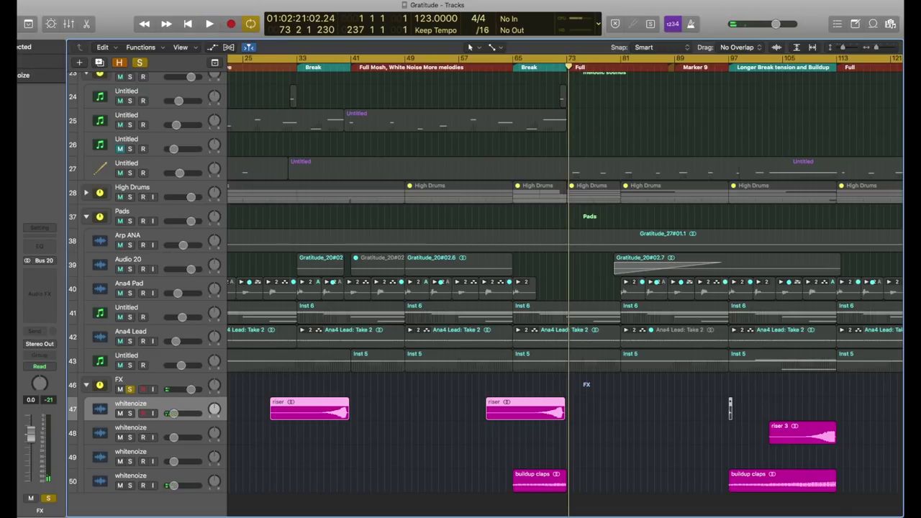
- Show the VocalSynth 2 plug-in of the first whitenoize track, with its window moved over the arrangement
key("v")
left_click_drag(123, 17, 297, 14)
left_click_drag(82, 222, 202, 219)
left_click(87, 215)
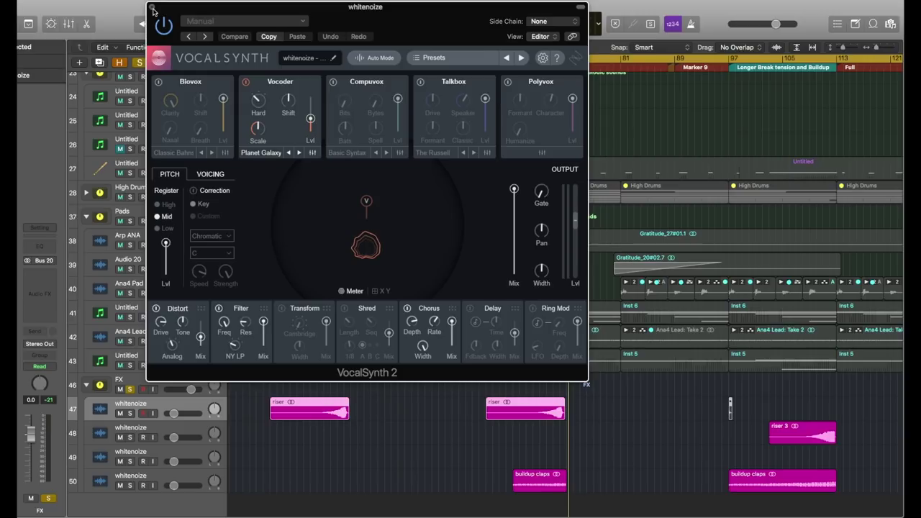
- Close the plug-in, select the second whitenoize track, and play its riser from around bar 105 of the Longer Break, stopping in bar 114
left_click(152, 8)
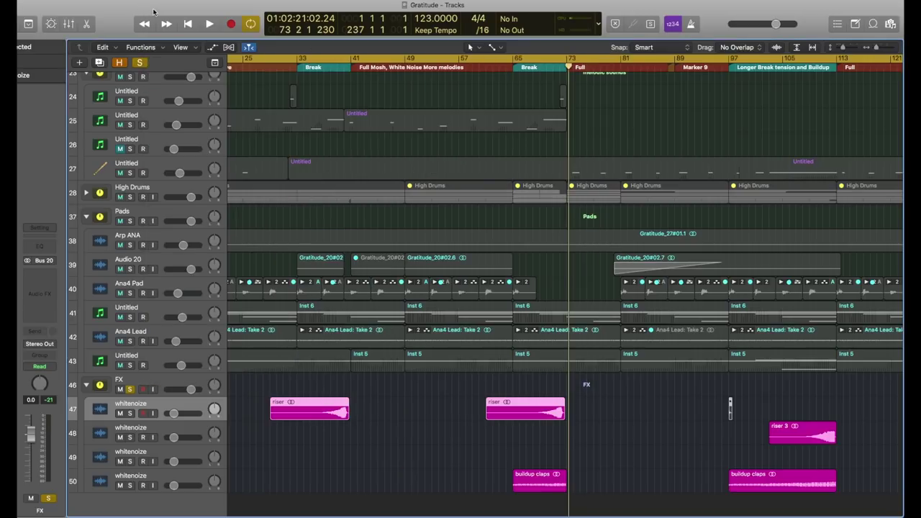
left_click(164, 427)
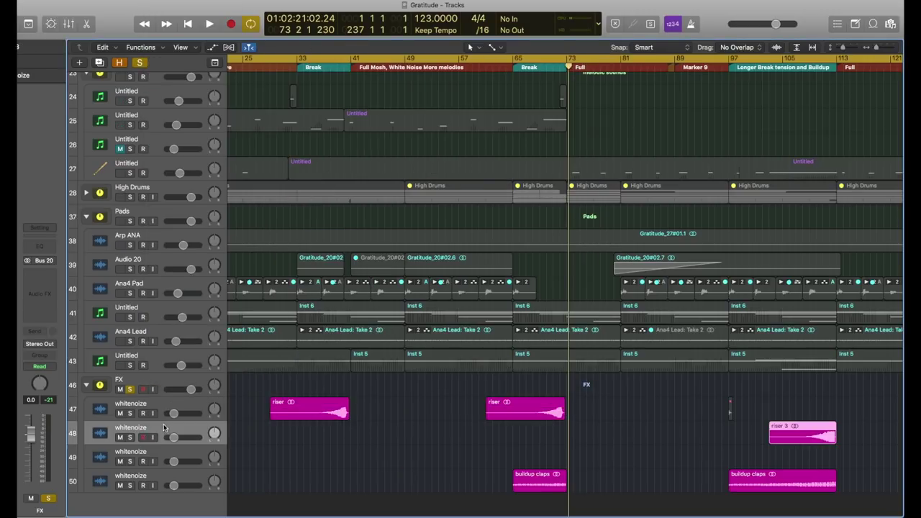
double_click(788, 67)
scroll(374, 428, "right", 5)
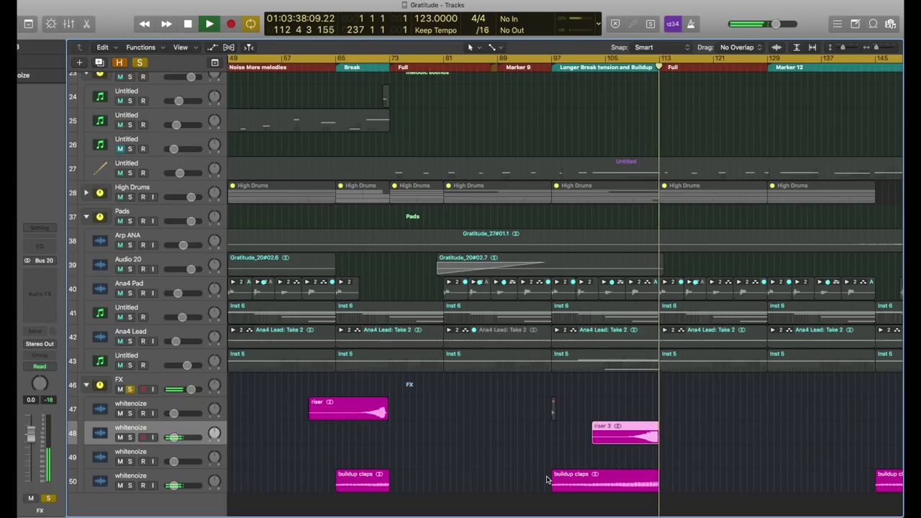
scroll(539, 480, "right", 3)
scroll(540, 480, "right", 5)
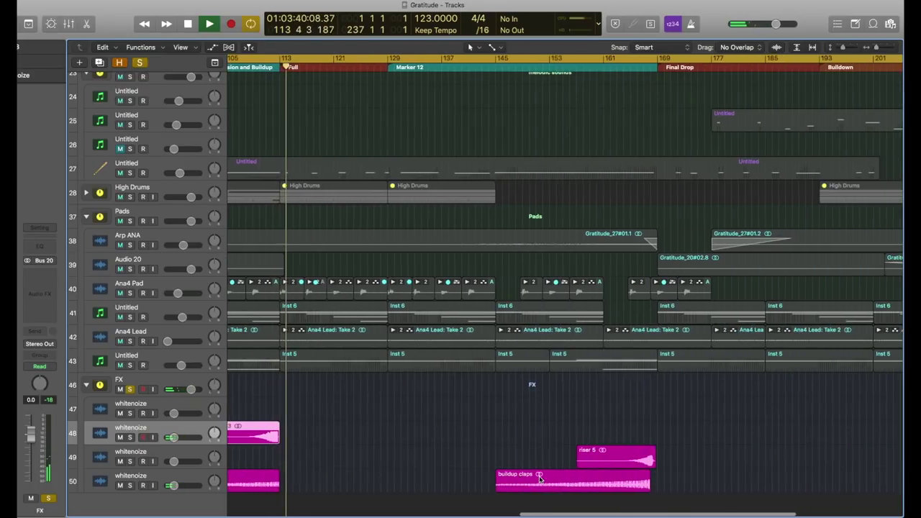
key("space")
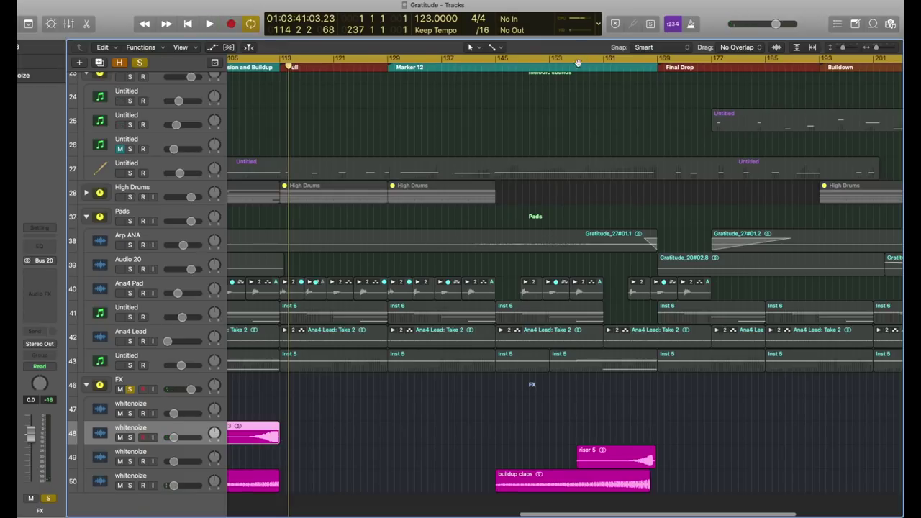
- Play the soloed FX from around bar 157 in Marker 12, select the last whitenoize track, and stop in bar 169
left_click(580, 62)
key("space")
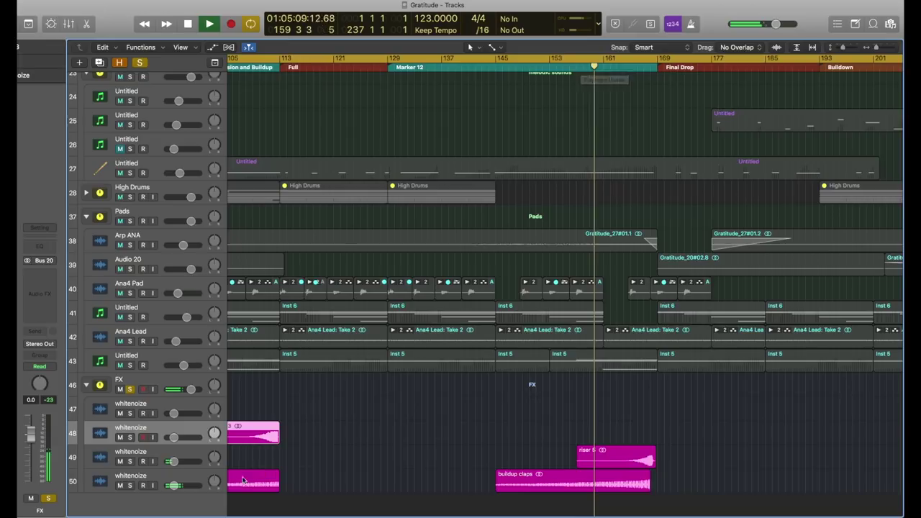
left_click(177, 478)
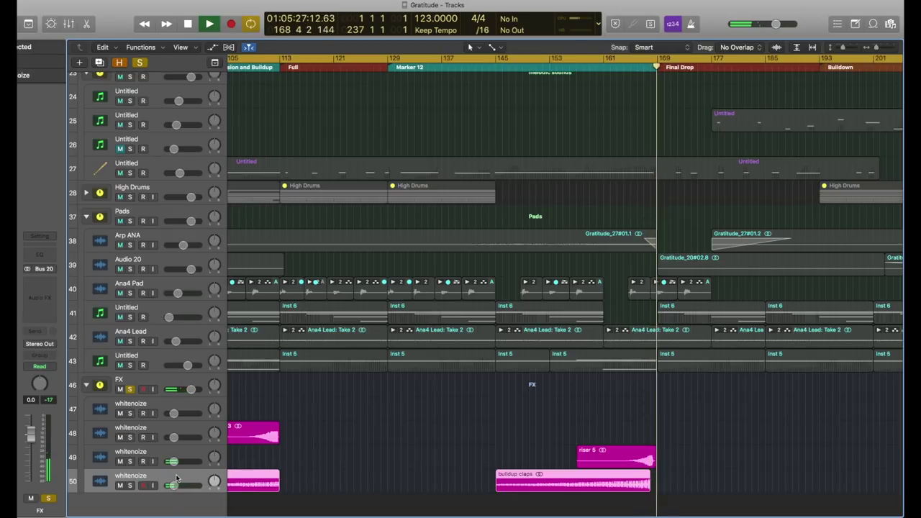
key("space")
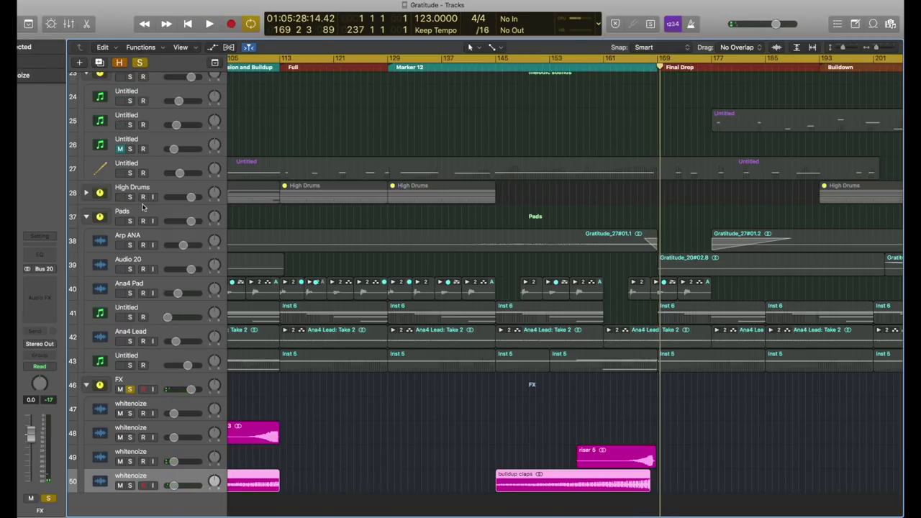
- Clear all solos, show the whole arrangement, and collapse the Pads, melodic sounds, Sub37, Percs and FX stacks
left_click(141, 63)
scroll(311, 215, "down", 5)
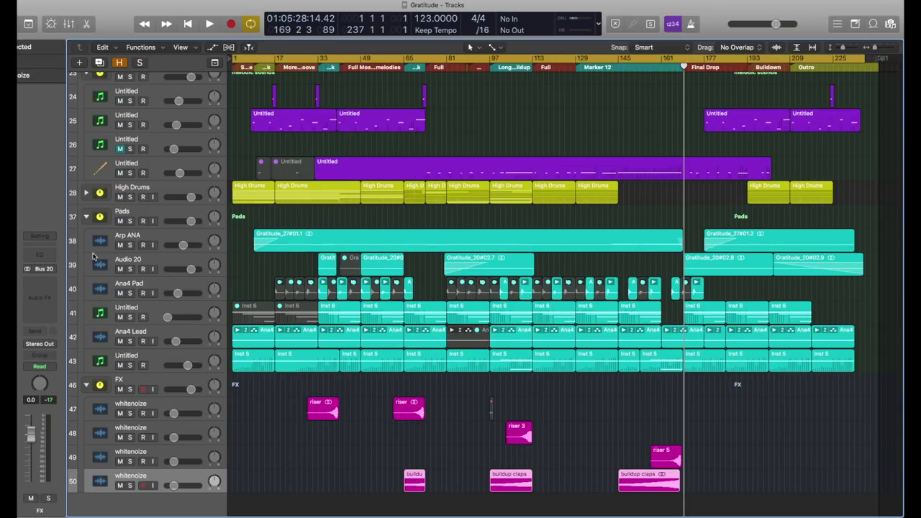
left_click(86, 216)
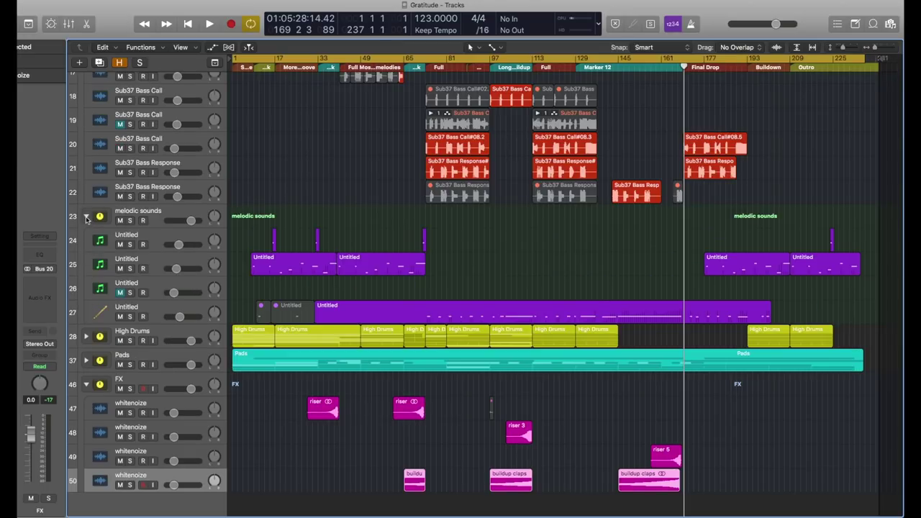
left_click(86, 216)
scroll(86, 219, "up", 3)
left_click(87, 217)
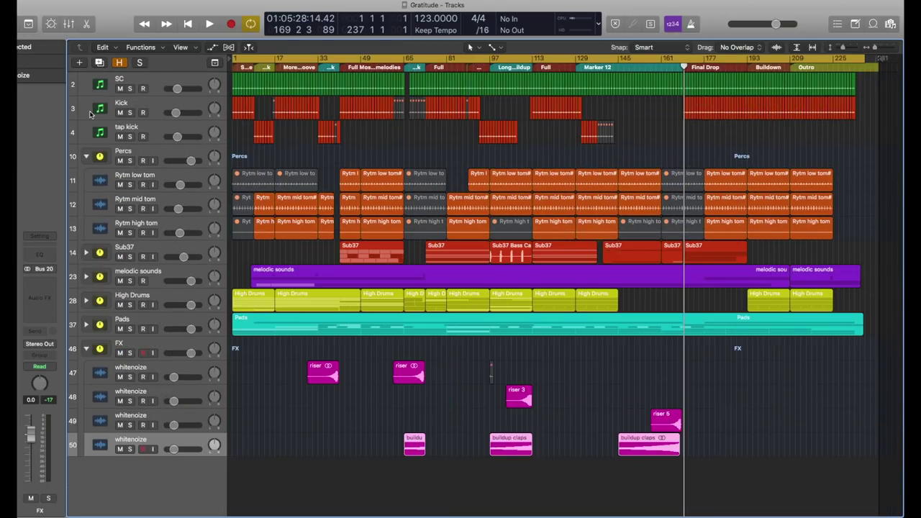
left_click(86, 156)
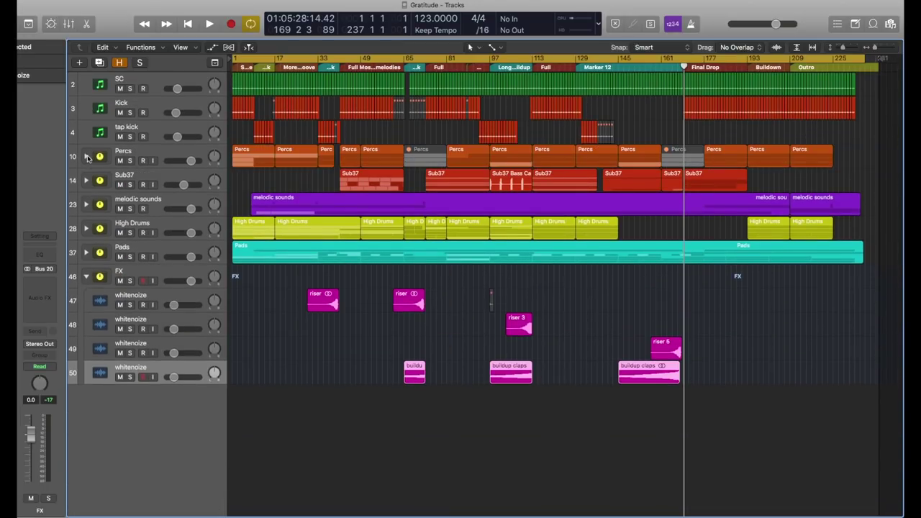
left_click(87, 275)
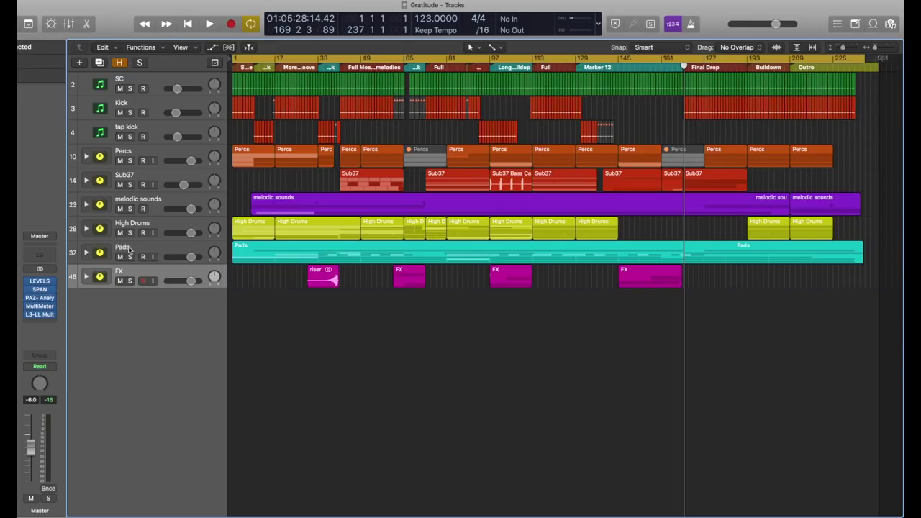
- Expand the Pads stack, play the full mix from bar 113 towards the Final Drop, and select the Ana4 Pad region just before it
left_click(86, 253)
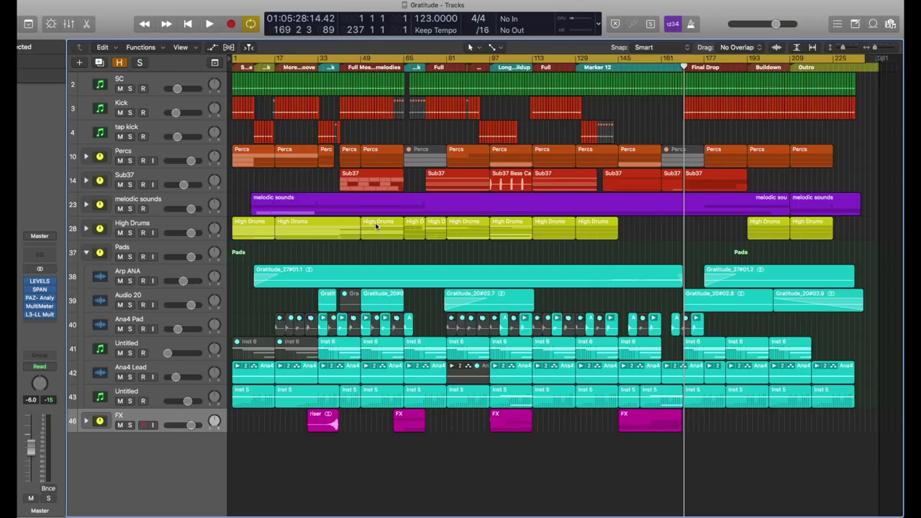
left_click(533, 69)
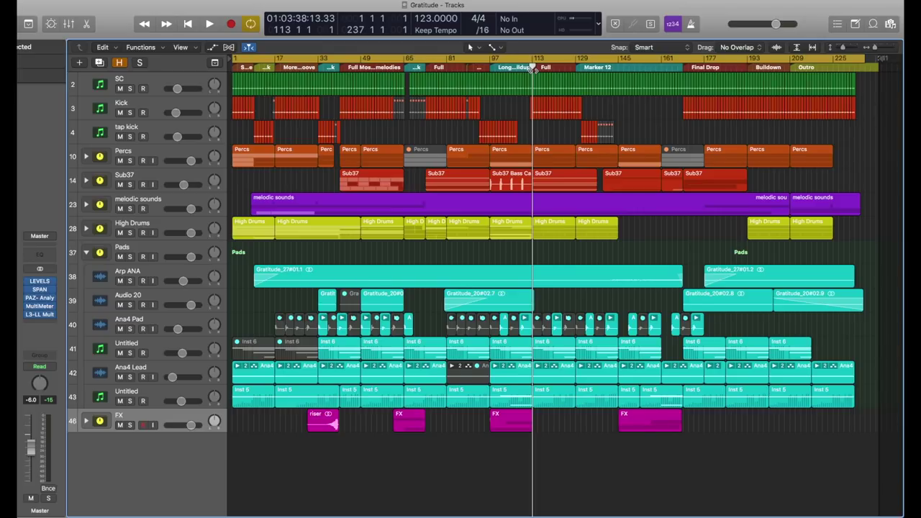
key("space")
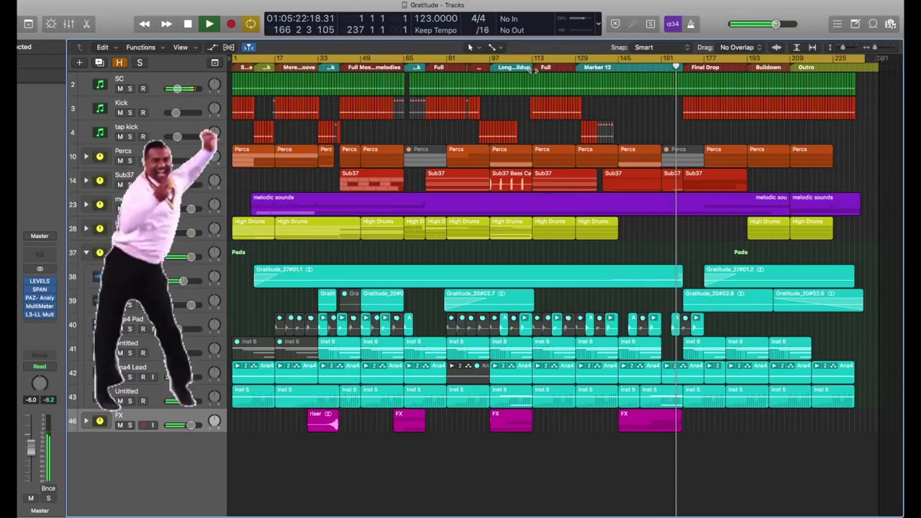
left_click(674, 324)
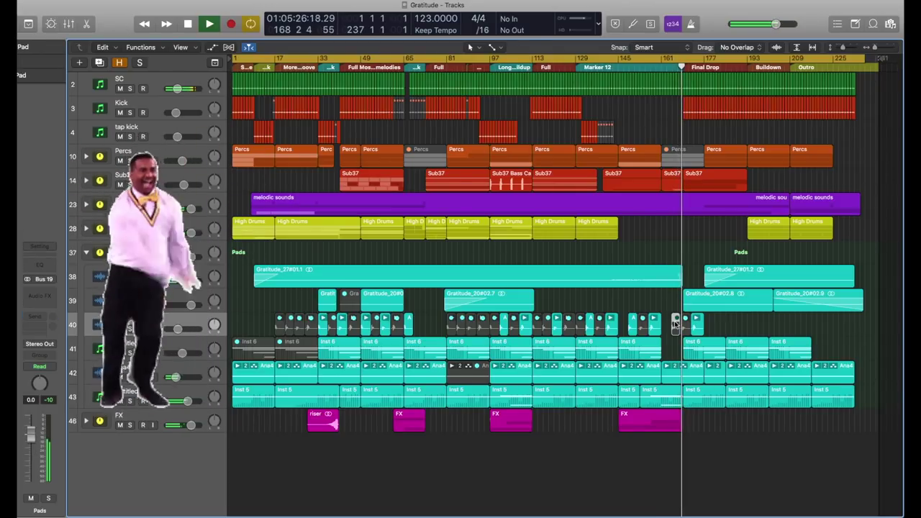